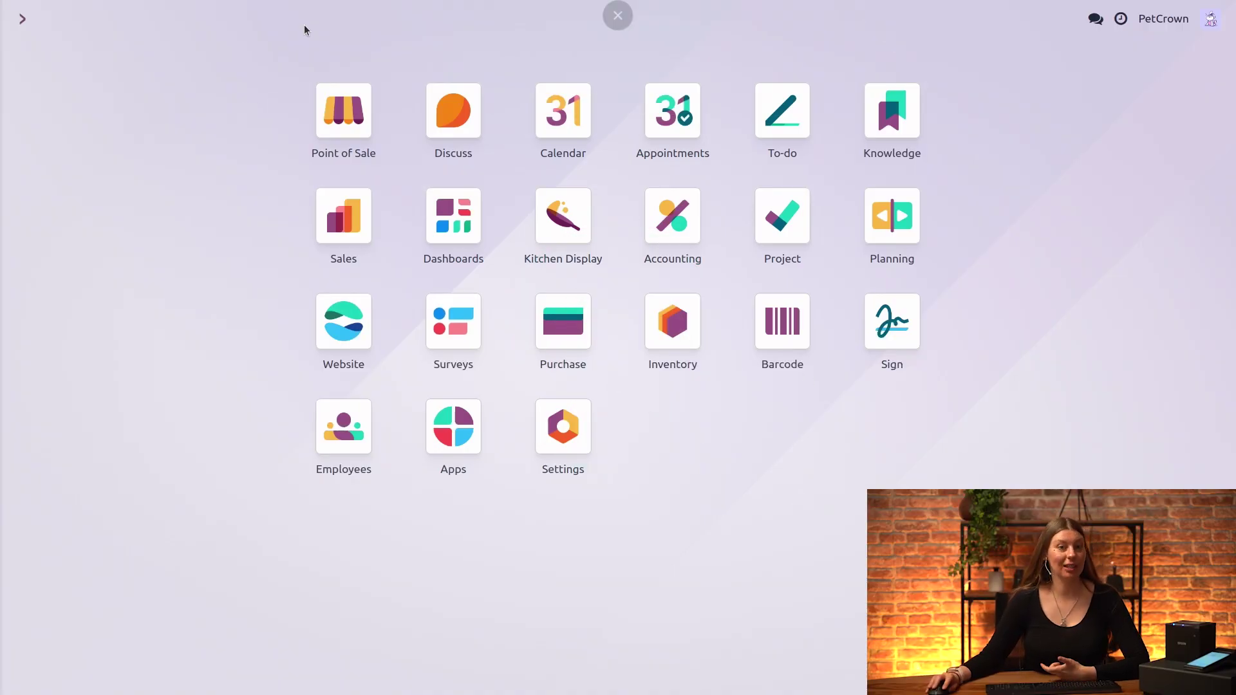
- Enable Viva Wallet payment terminals in the Point of Sale settings and save
{"action": "left_click", "coordinate": [337, 110]}
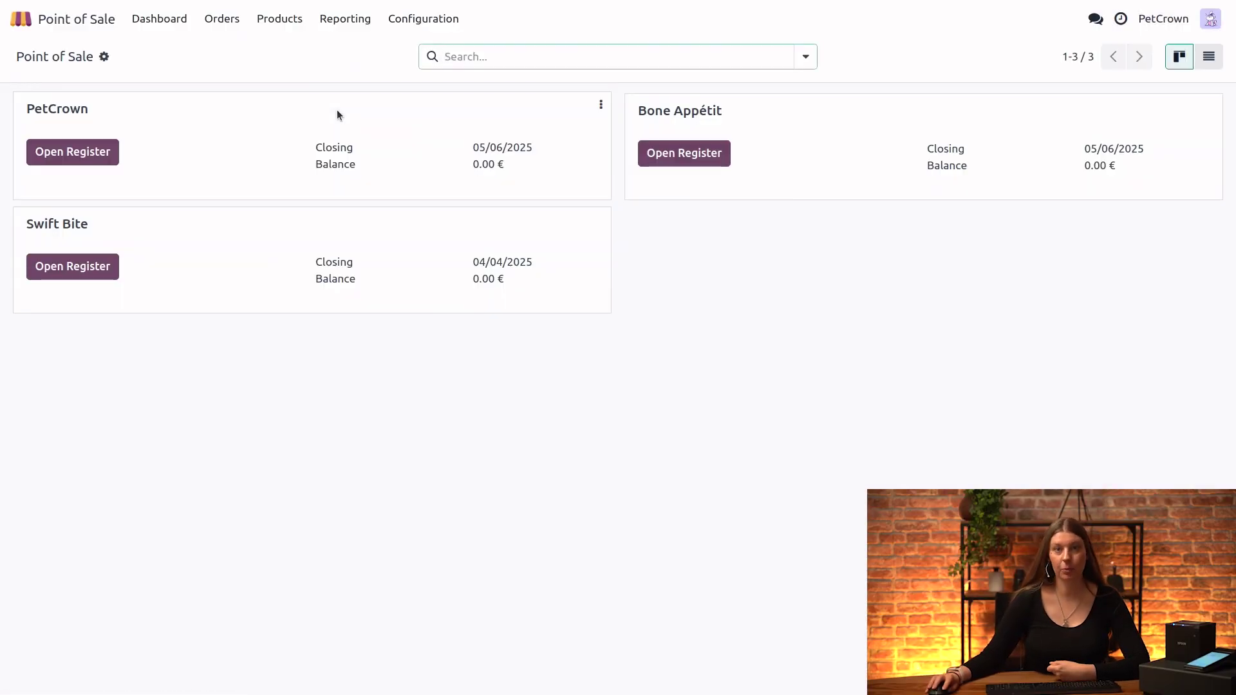
{"action": "left_click", "coordinate": [424, 19]}
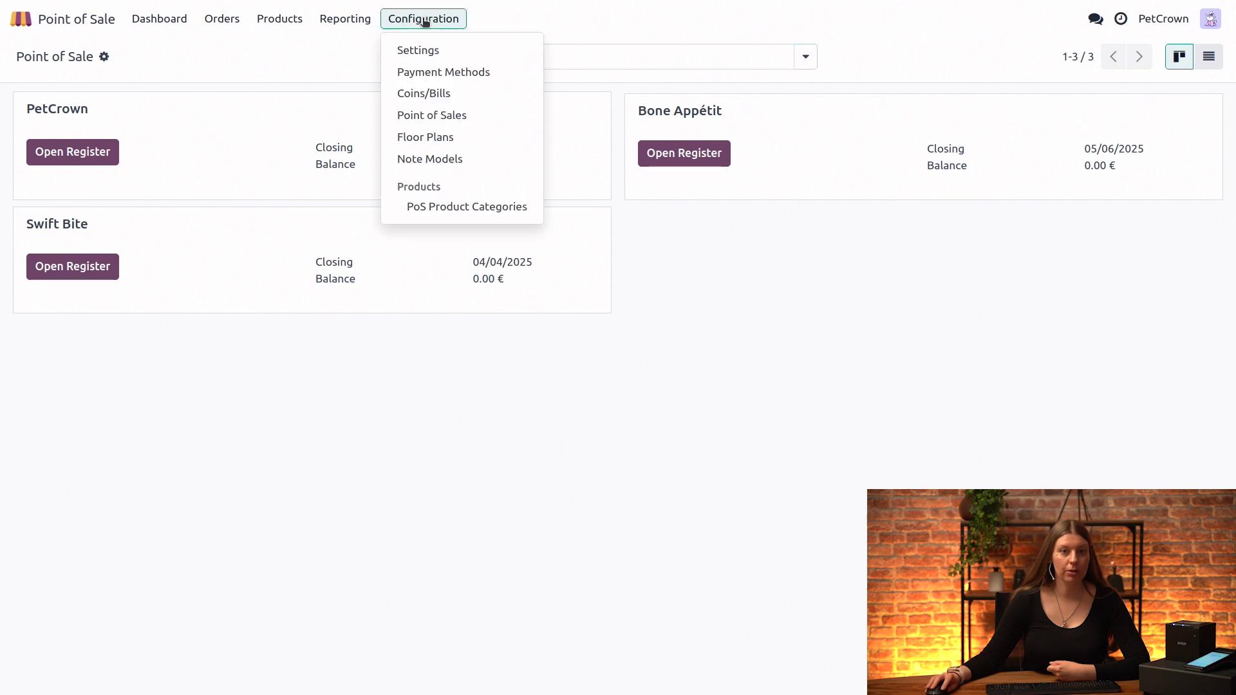
{"action": "left_click", "coordinate": [449, 50]}
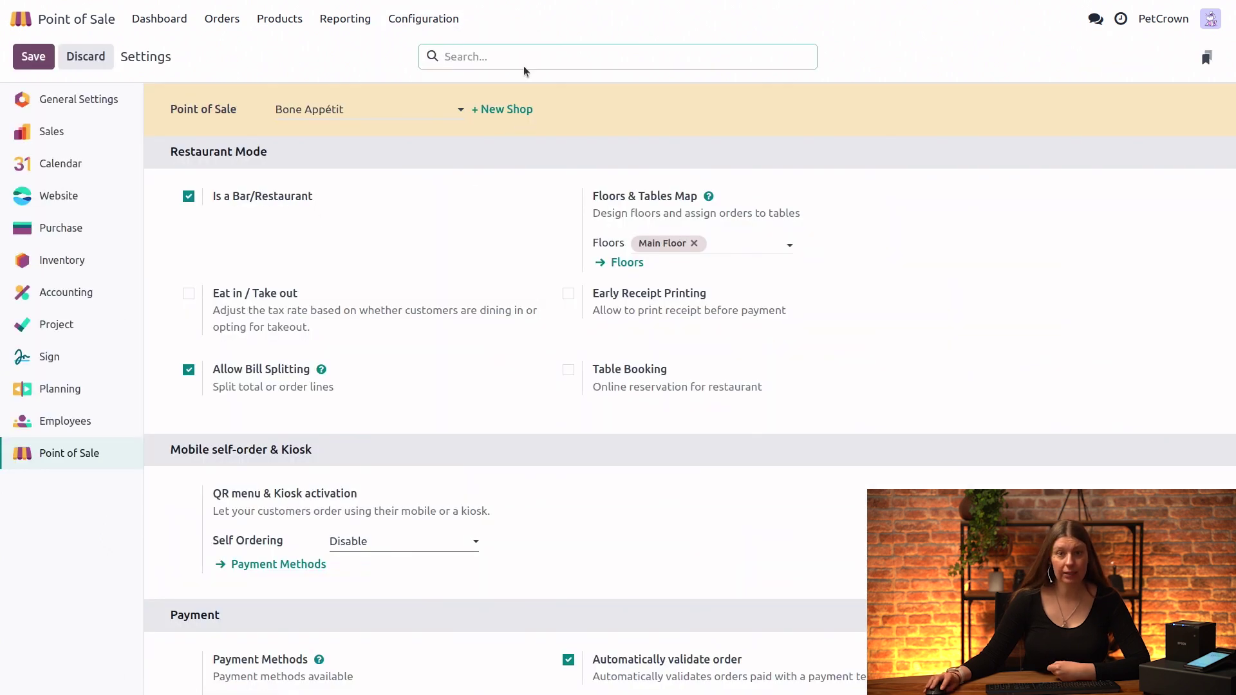
{"action": "type", "text": "termina"}
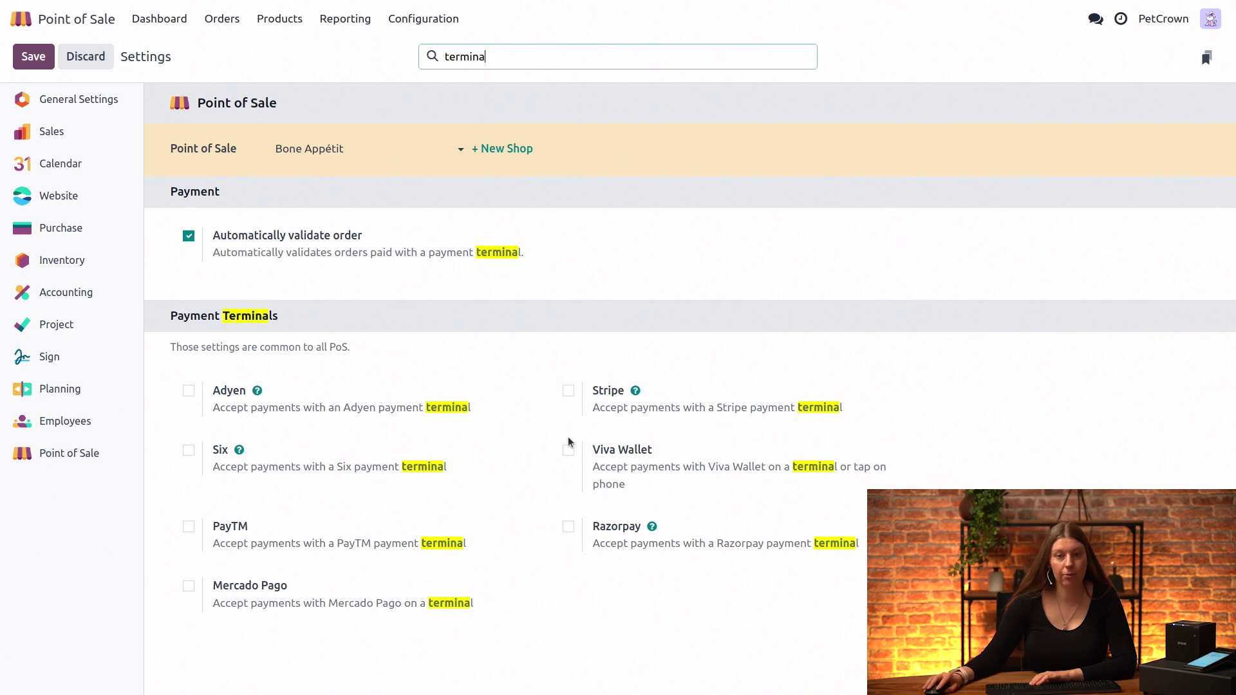
{"action": "left_click", "coordinate": [569, 450]}
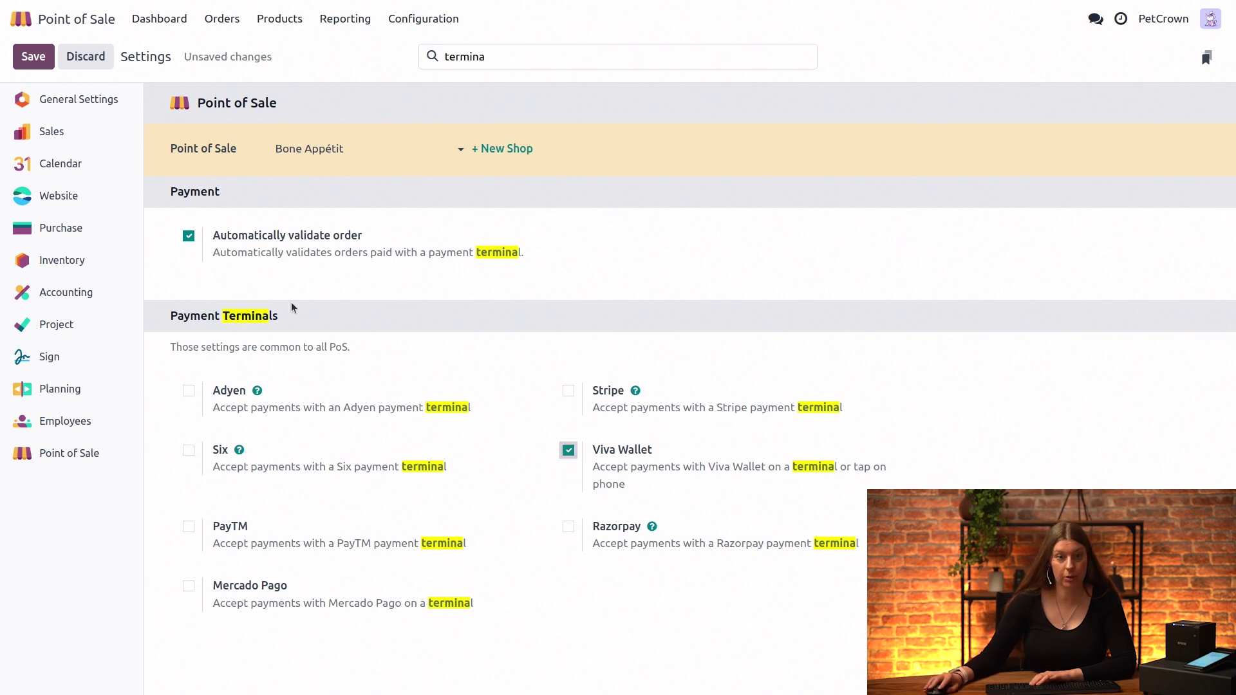
{"action": "left_click", "coordinate": [33, 57]}
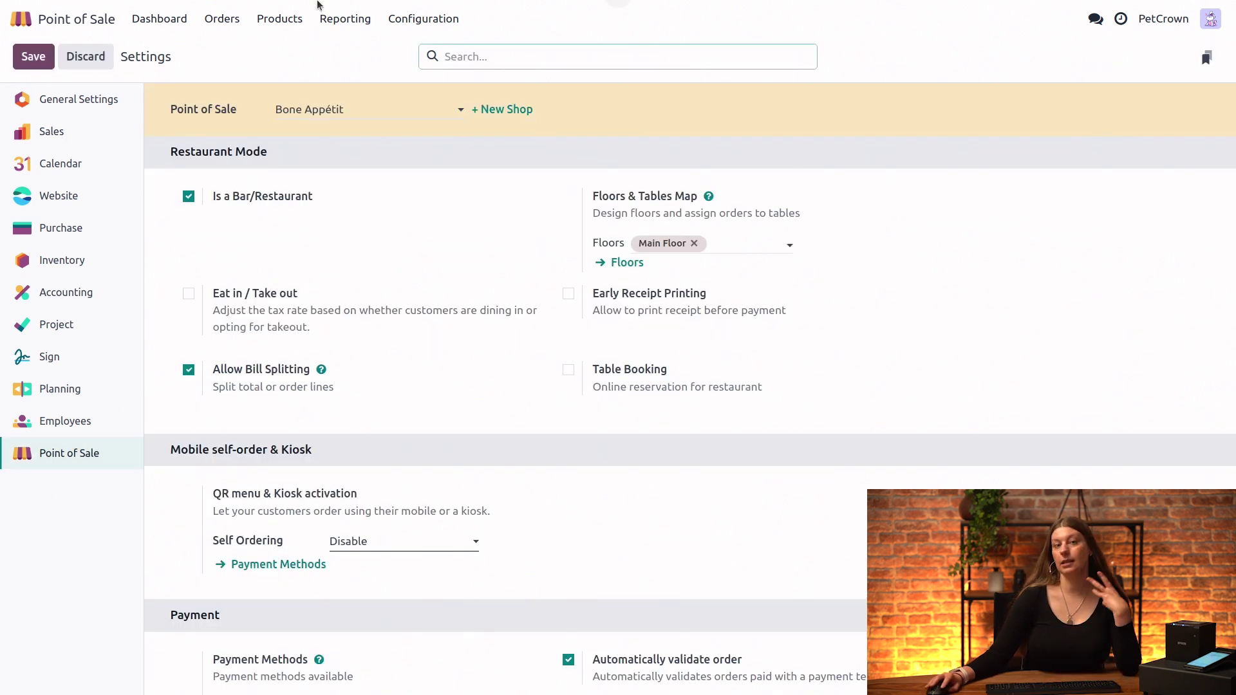
{"action": "left_click", "coordinate": [424, 22]}
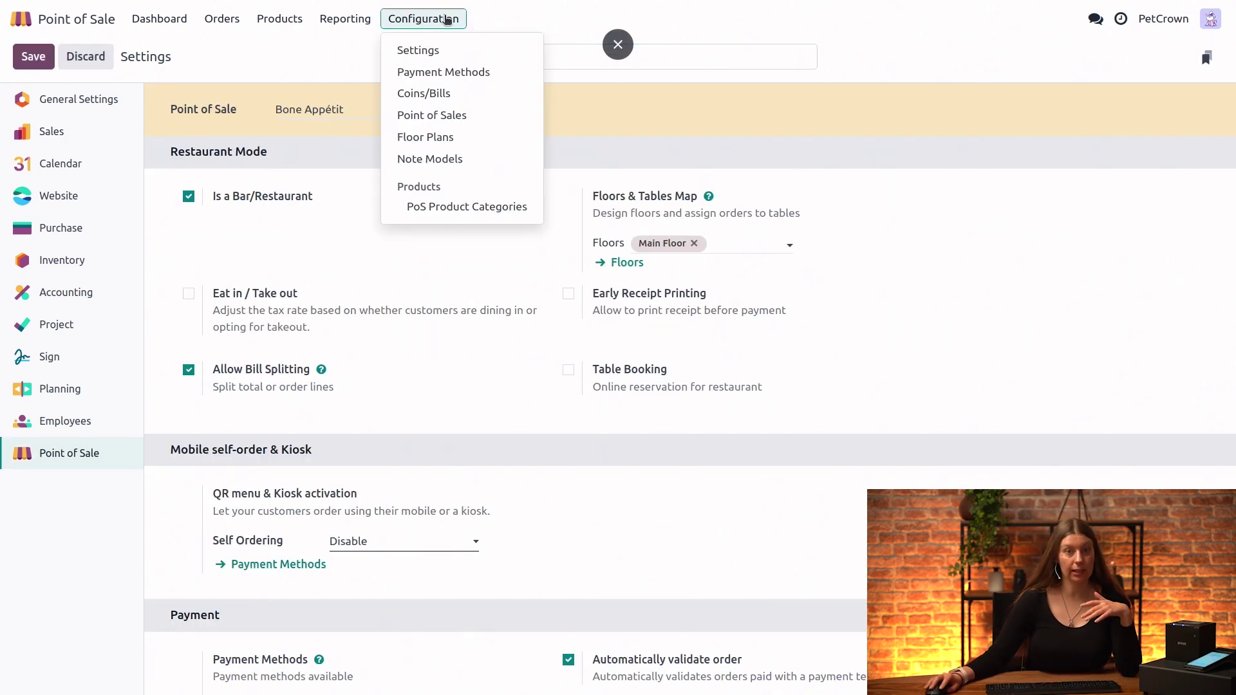
- Create a payment method named Viva with the Bank journal and a Viva Wallet Terminal integration
{"action": "left_click", "coordinate": [466, 75]}
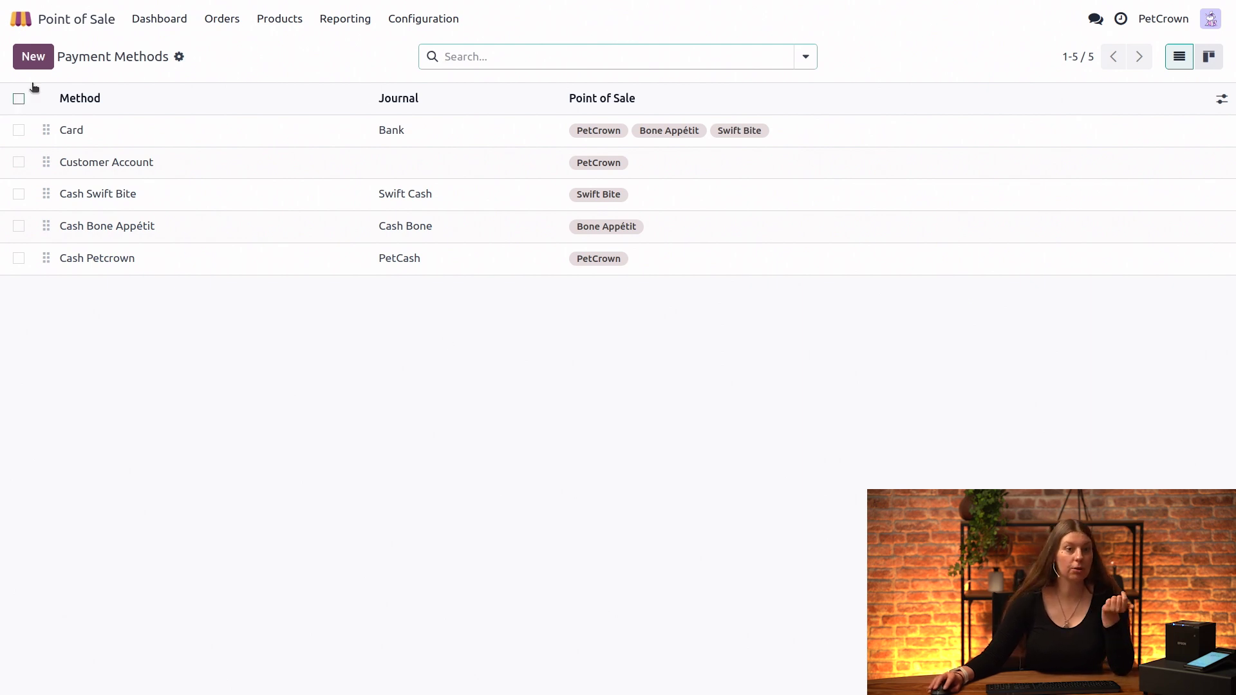
{"action": "left_click", "coordinate": [35, 56]}
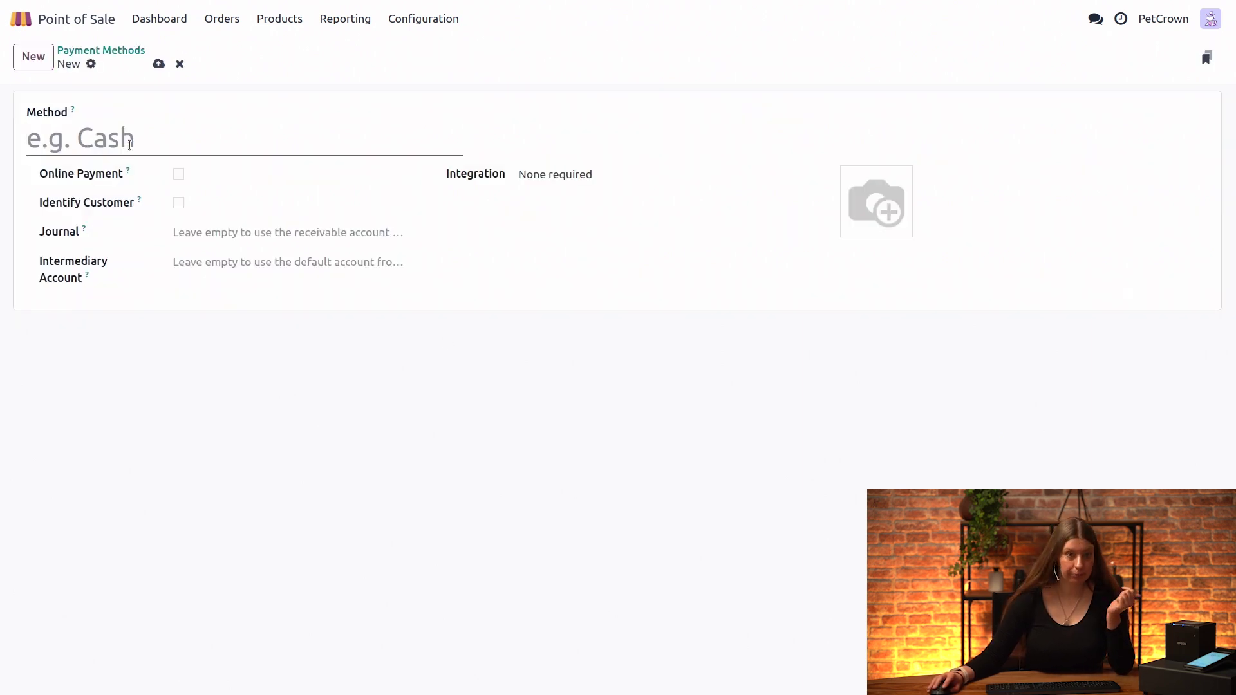
{"action": "type", "text": "Viva"}
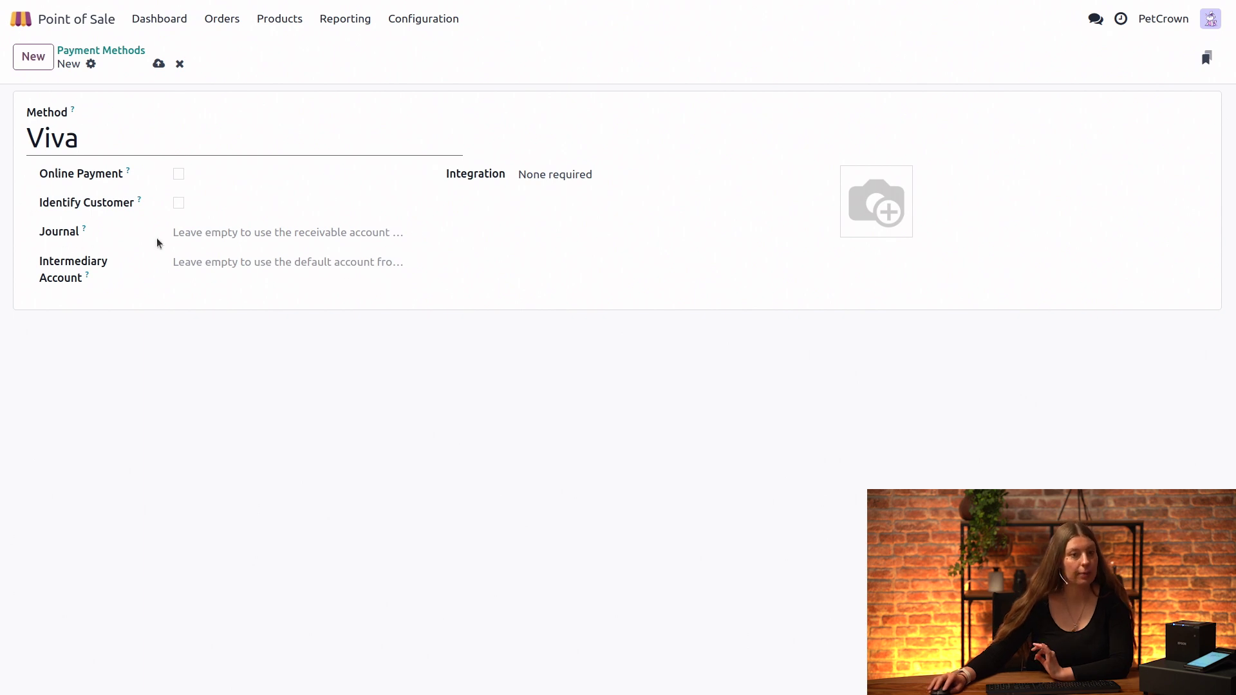
{"action": "left_click", "coordinate": [236, 231]}
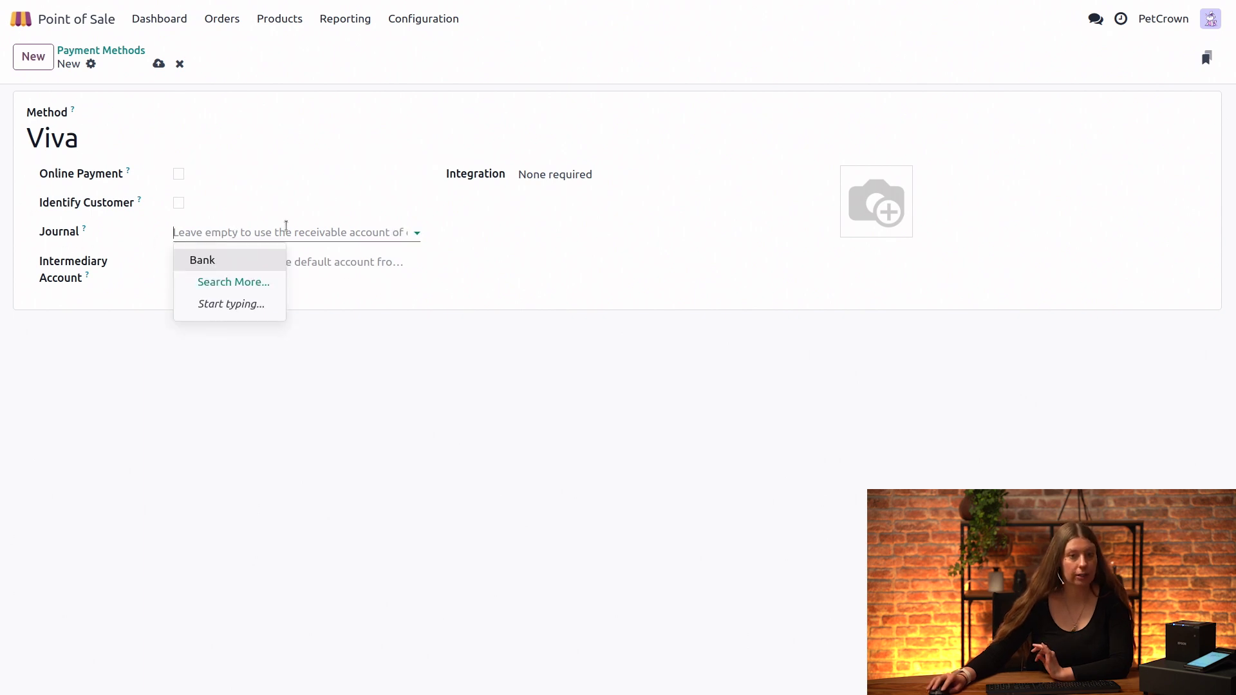
{"action": "left_click", "coordinate": [201, 261]}
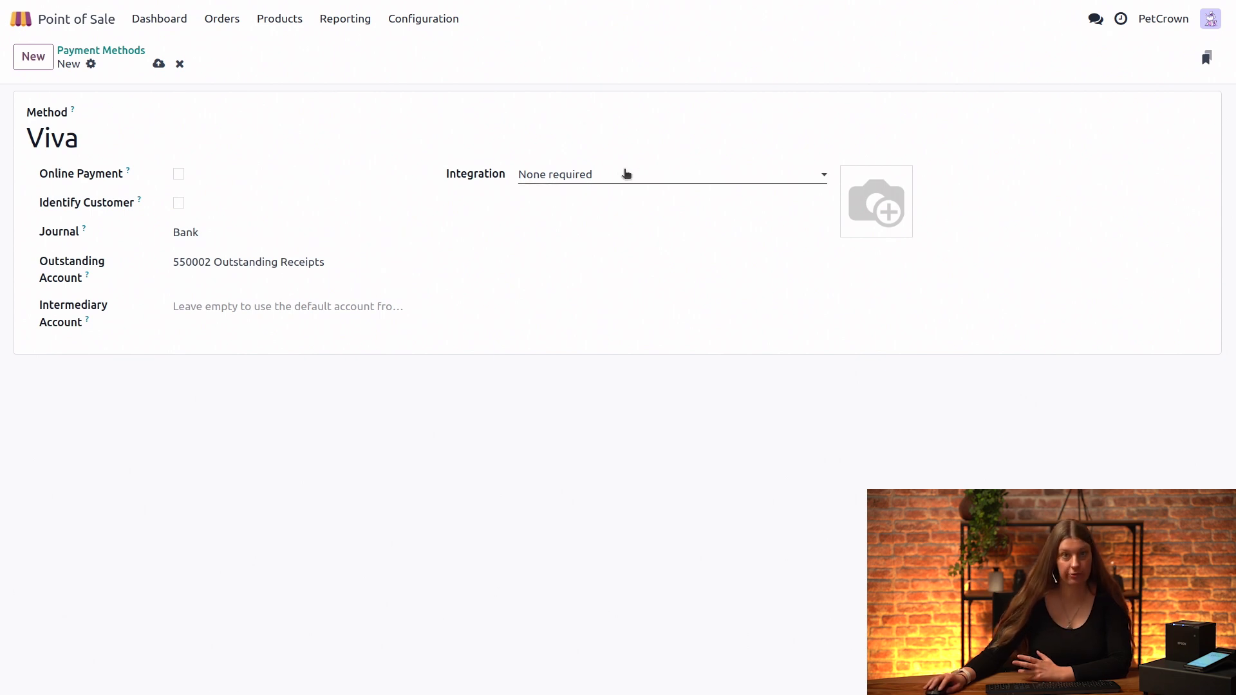
{"action": "left_click", "coordinate": [593, 175]}
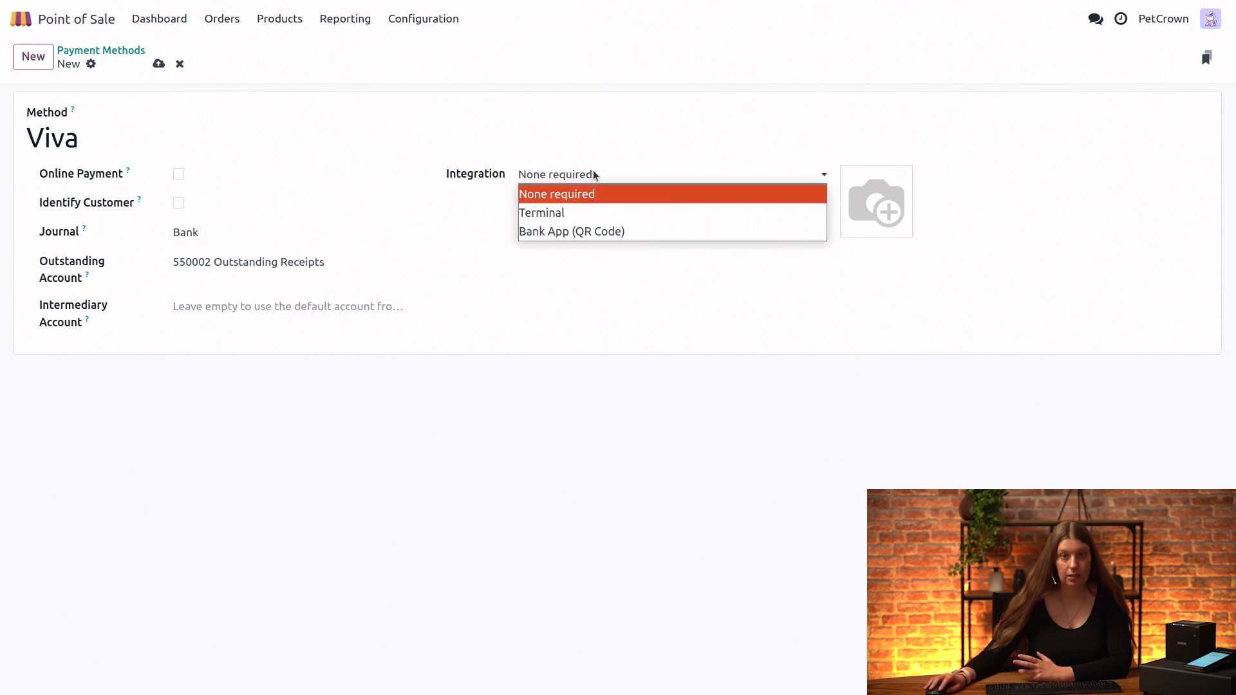
{"action": "left_click", "coordinate": [539, 213]}
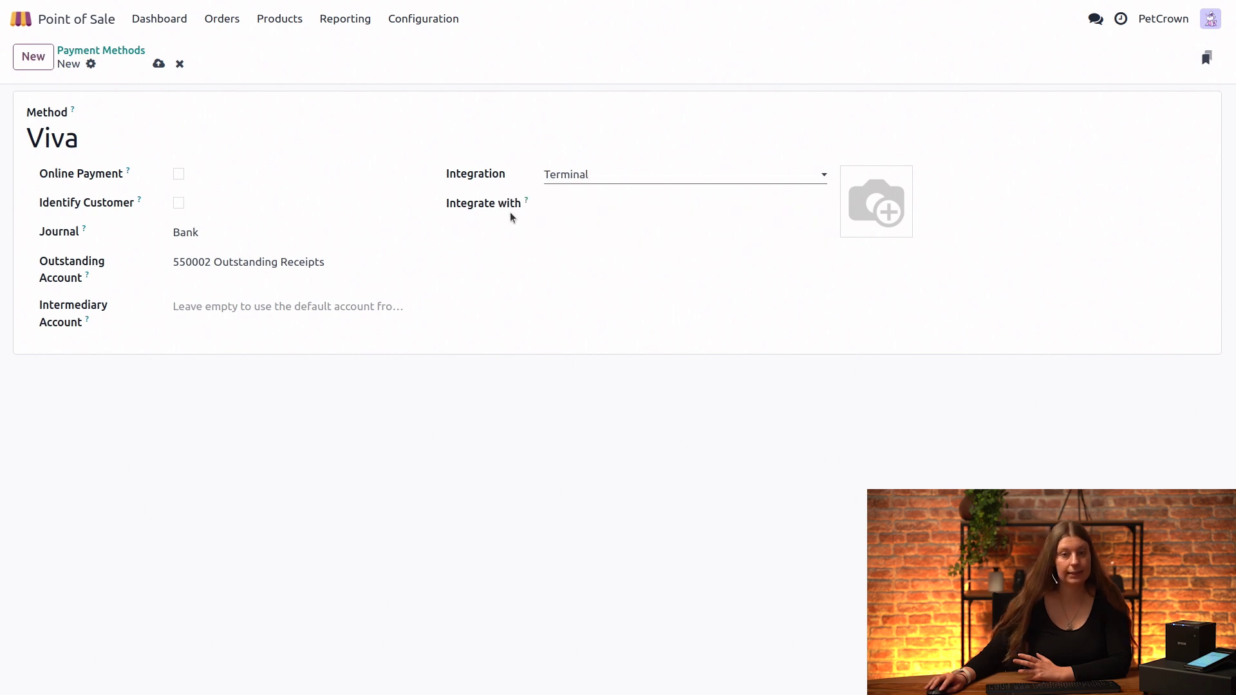
{"action": "left_click", "coordinate": [563, 207]}
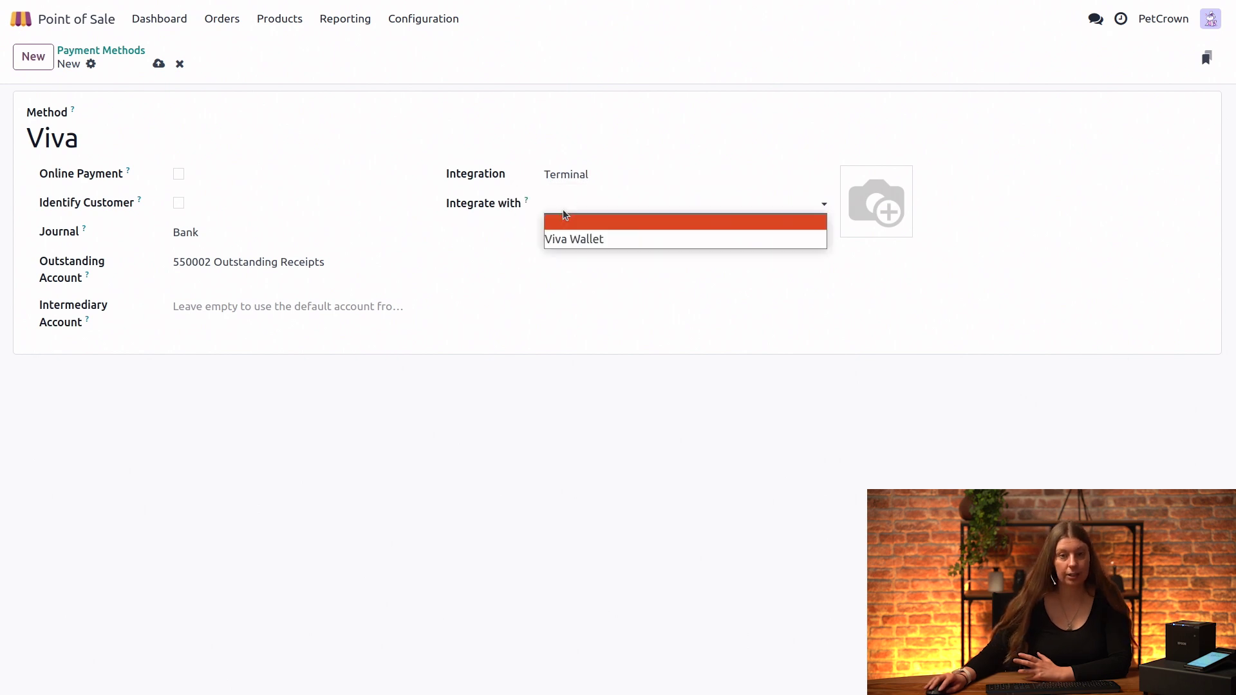
{"action": "left_click", "coordinate": [584, 241]}
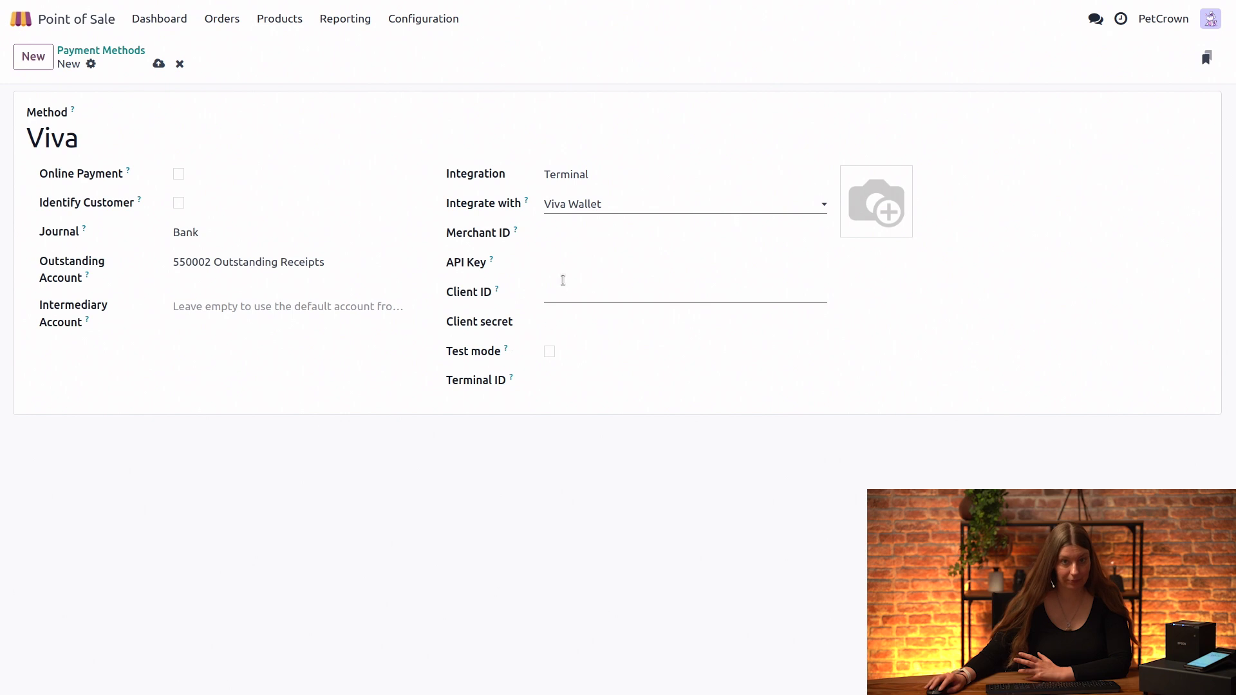
- Paste the Viva Wallet merchant ID, API key, client ID, client secret and terminal ID
{"action": "left_click", "coordinate": [665, 236]}
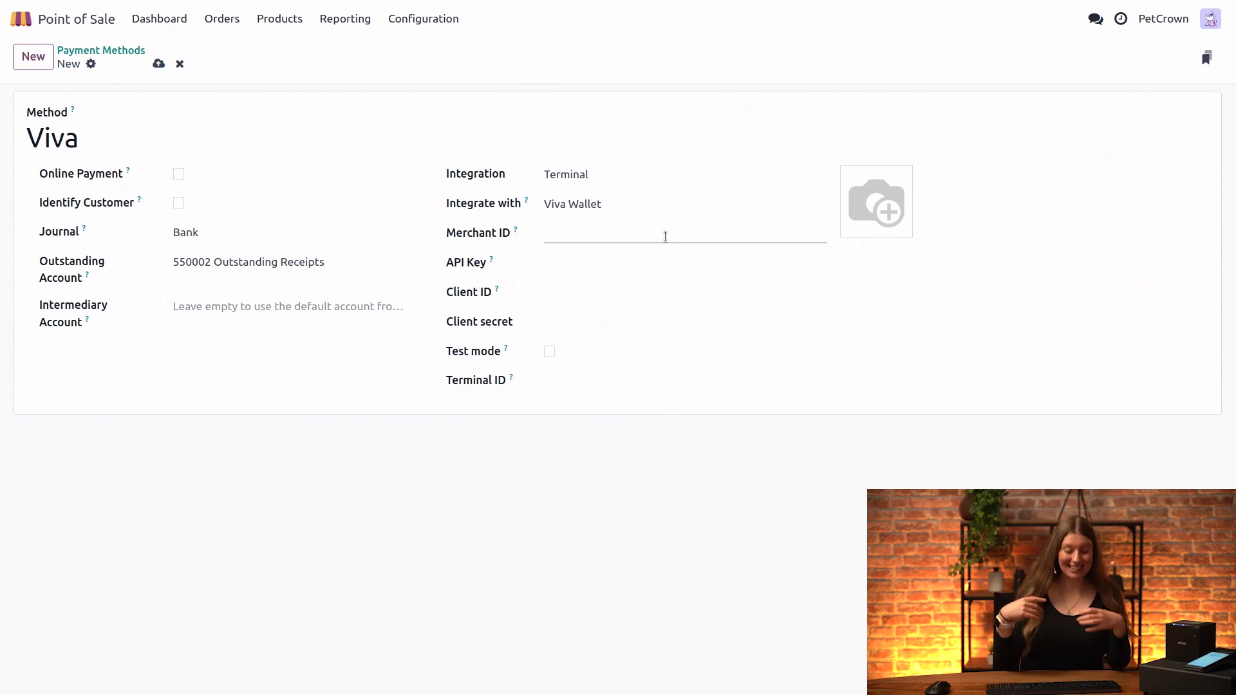
{"action": "left_click", "coordinate": [665, 236]}
{"action": "key", "text": "ctrl+v"}
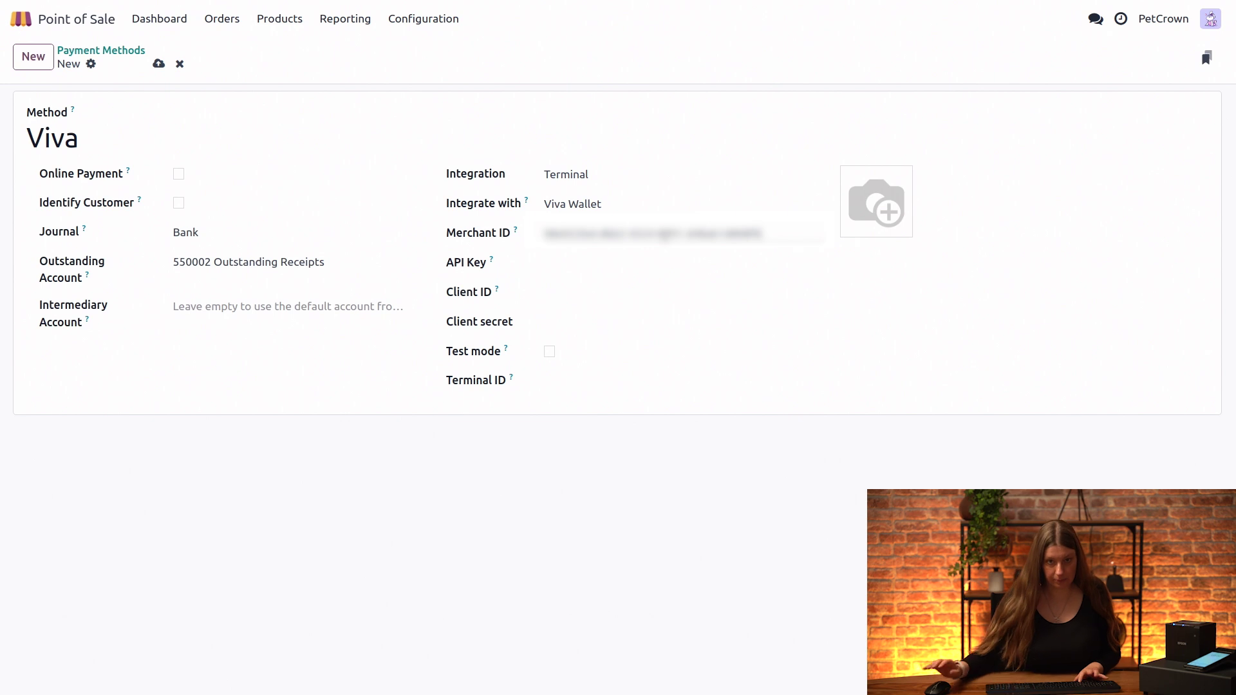
{"action": "left_click", "coordinate": [625, 265]}
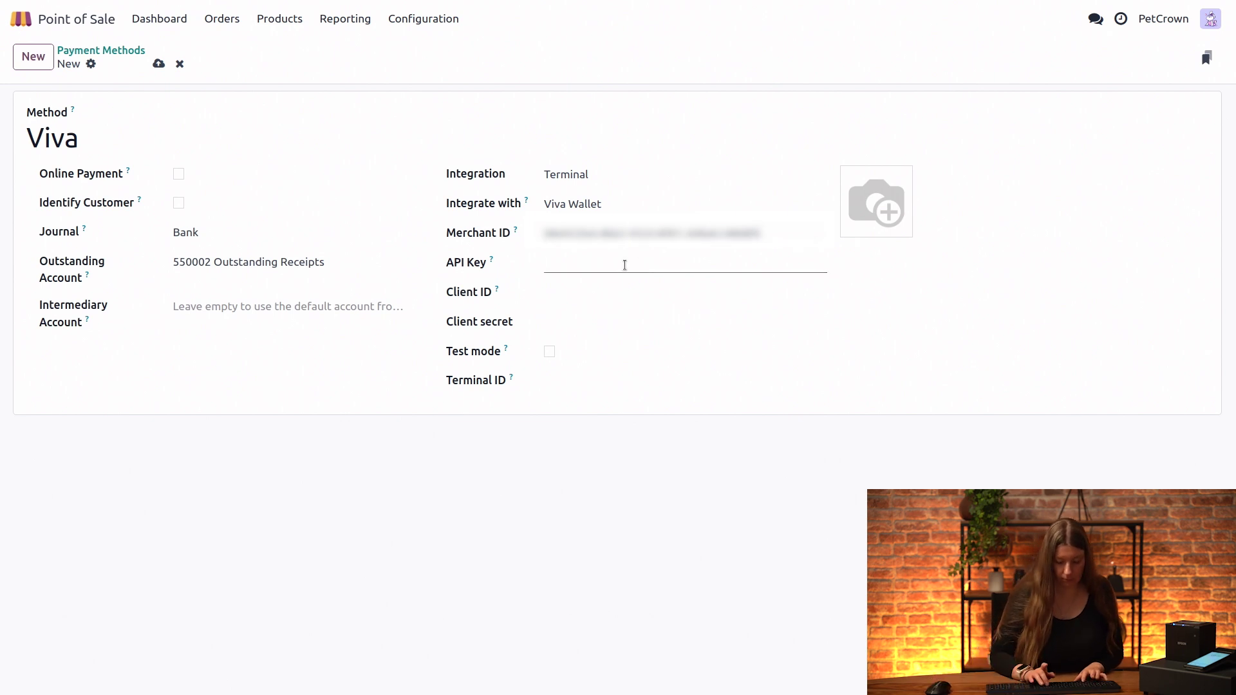
{"action": "key", "text": "ctrl+v"}
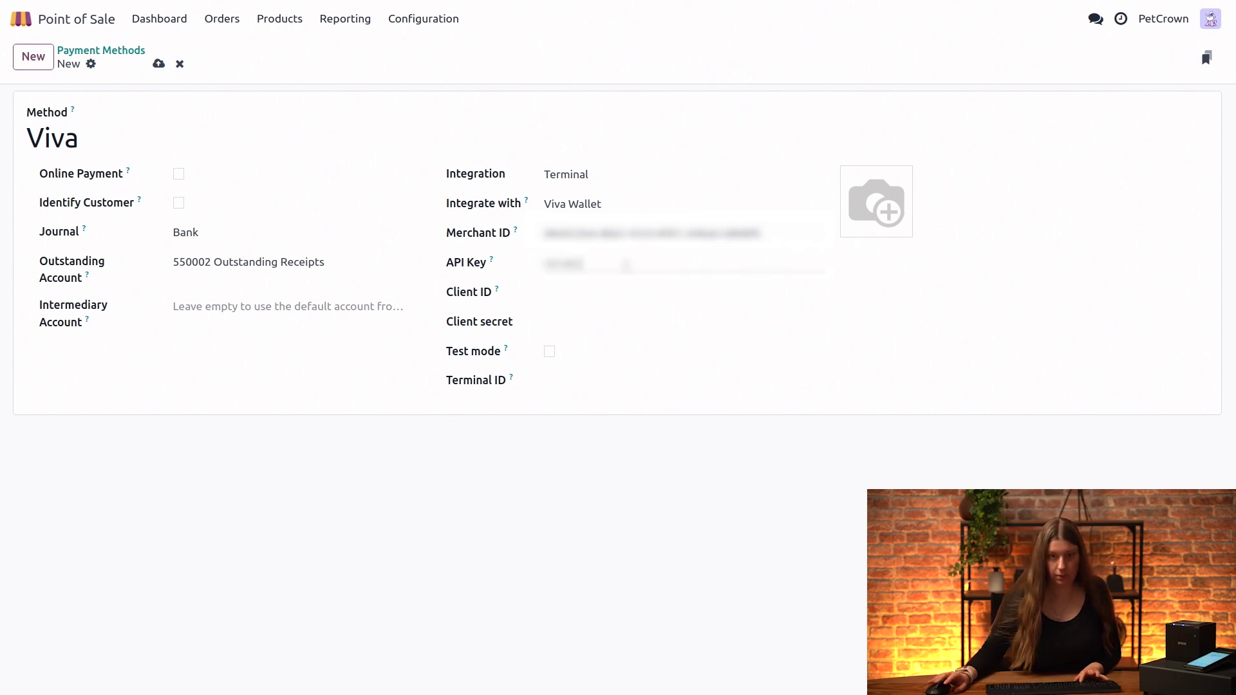
{"action": "left_click", "coordinate": [585, 295]}
{"action": "key", "text": "ctrl+v"}
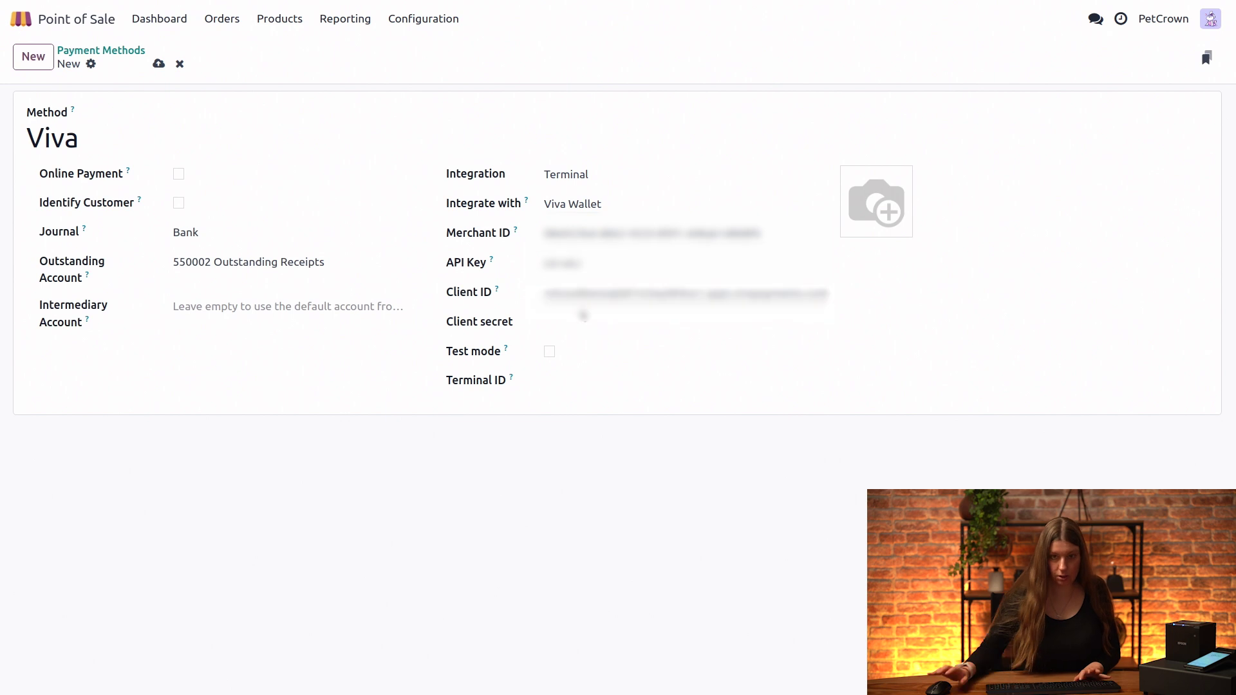
{"action": "left_click", "coordinate": [557, 325]}
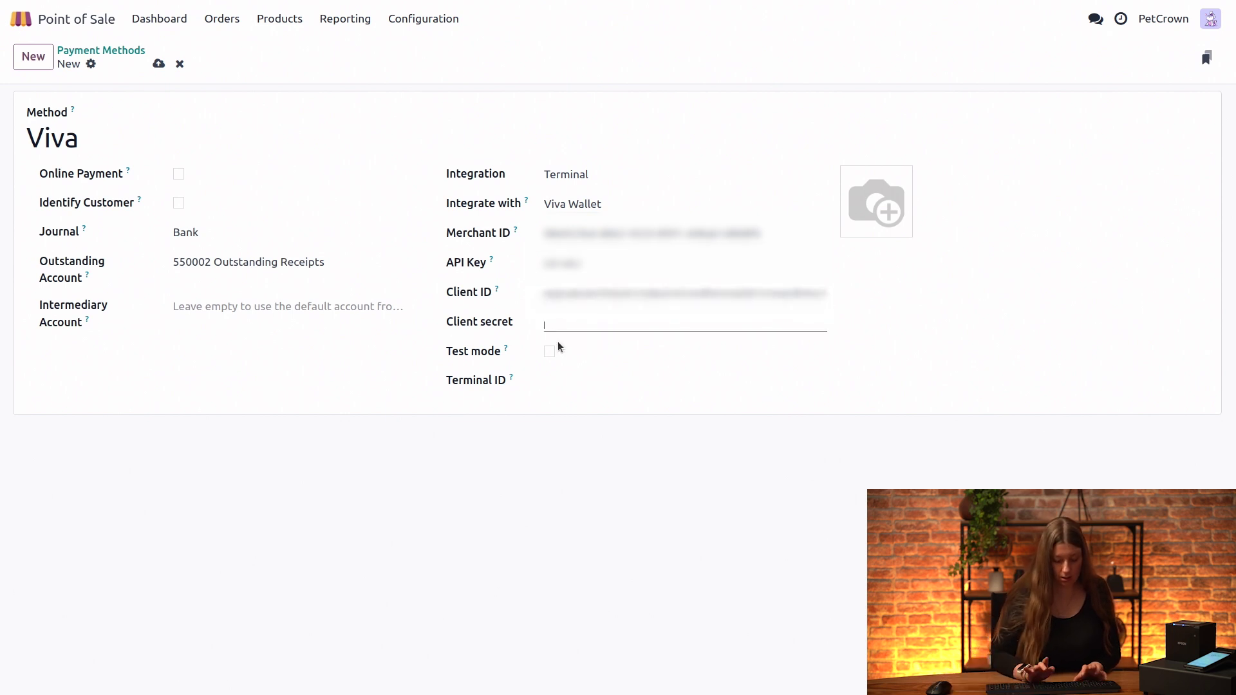
{"action": "key", "text": "ctrl+v"}
{"action": "left_click", "coordinate": [590, 382]}
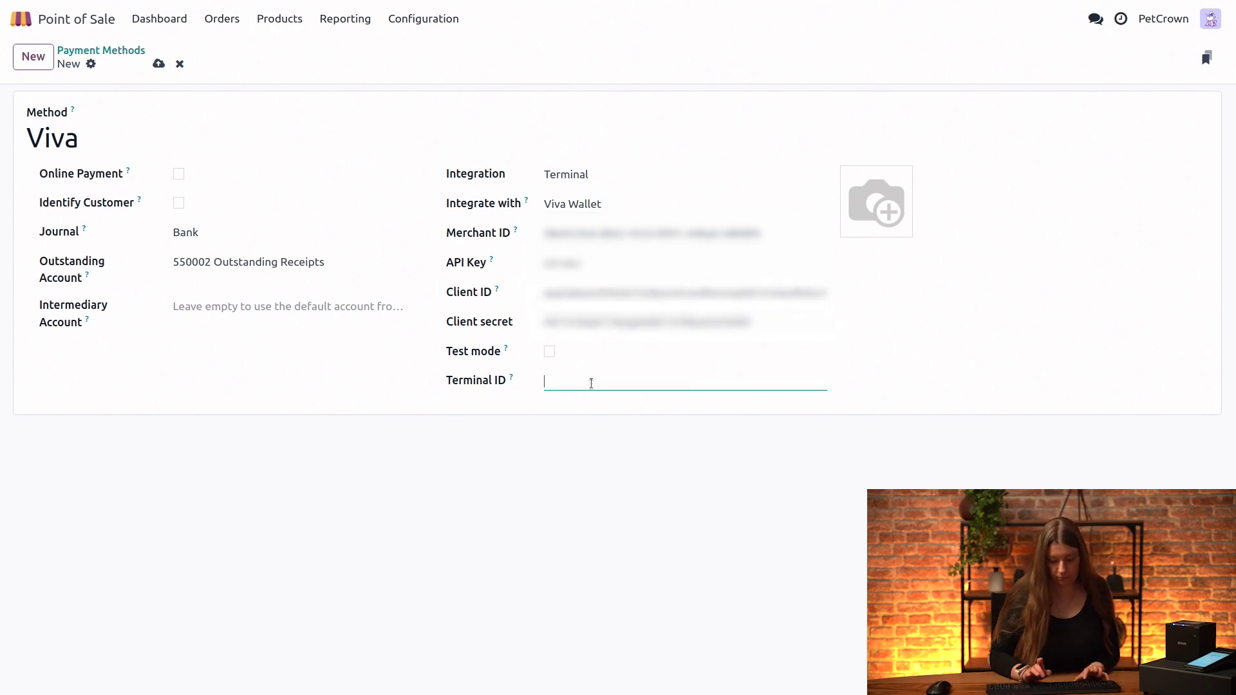
{"action": "key", "text": "ctrl+v"}
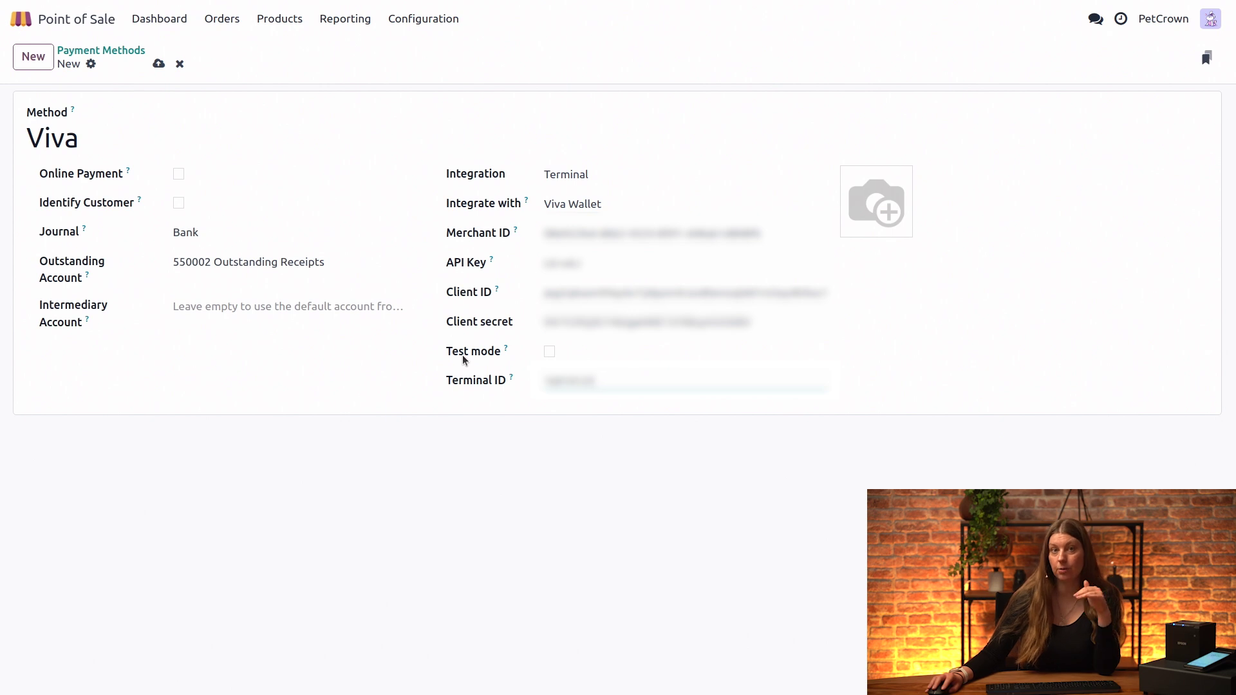
- Turn on test mode, save the Viva method, and copy its webhook endpoint URL
{"action": "left_click", "coordinate": [549, 351]}
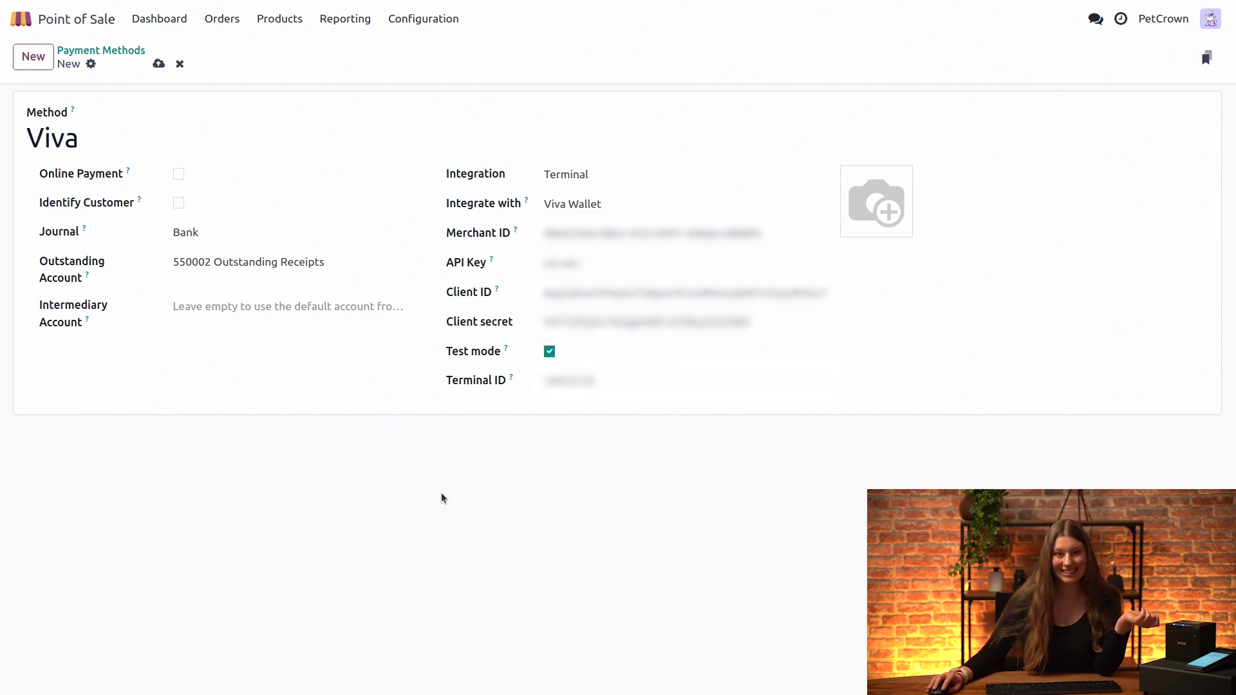
{"action": "left_click", "coordinate": [157, 67]}
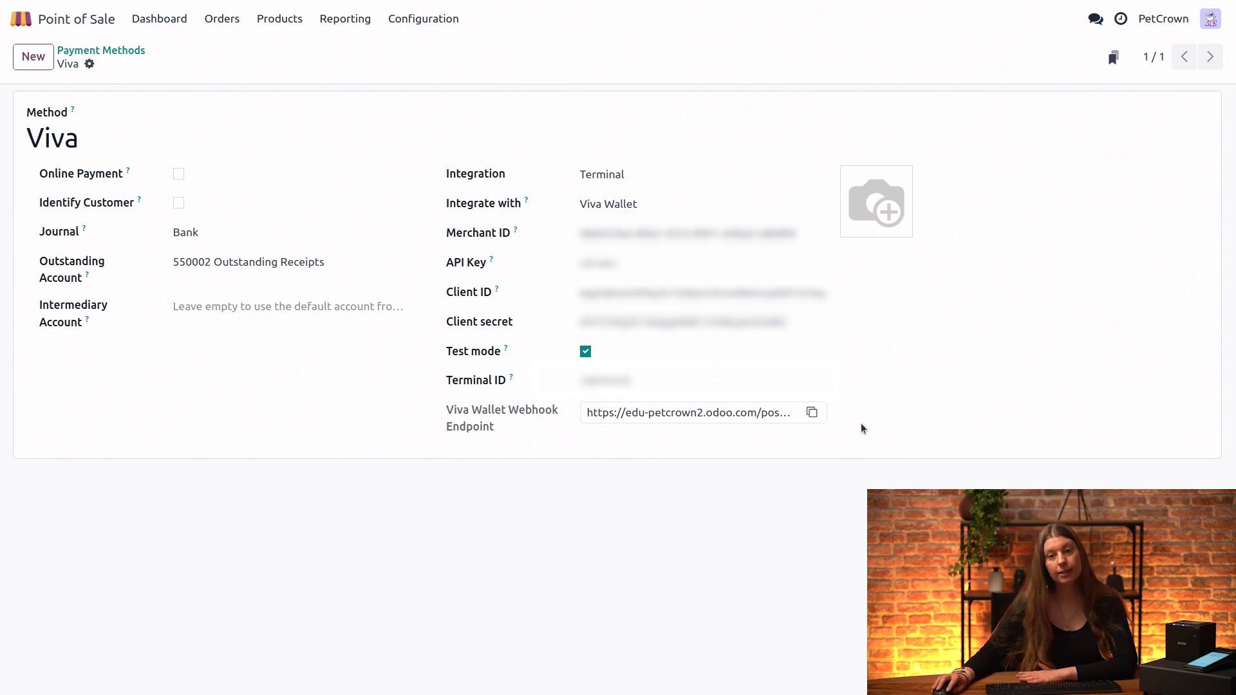
{"action": "left_click", "coordinate": [817, 414]}
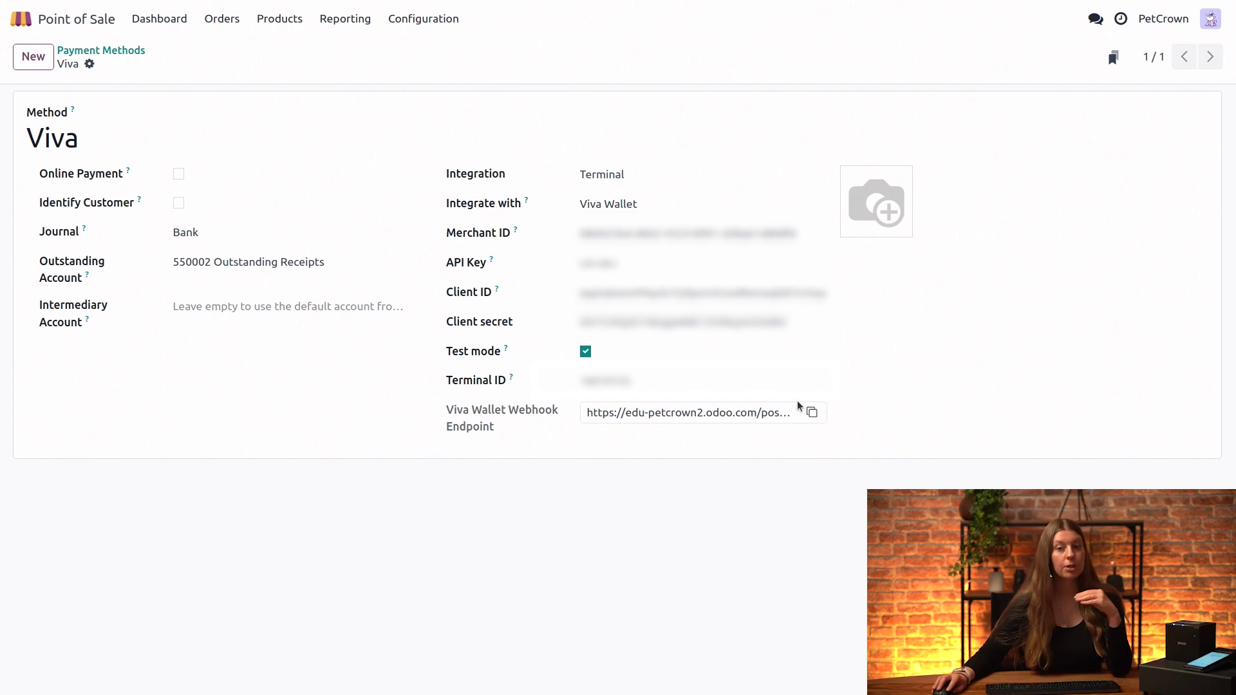
{"action": "left_click", "coordinate": [814, 413]}
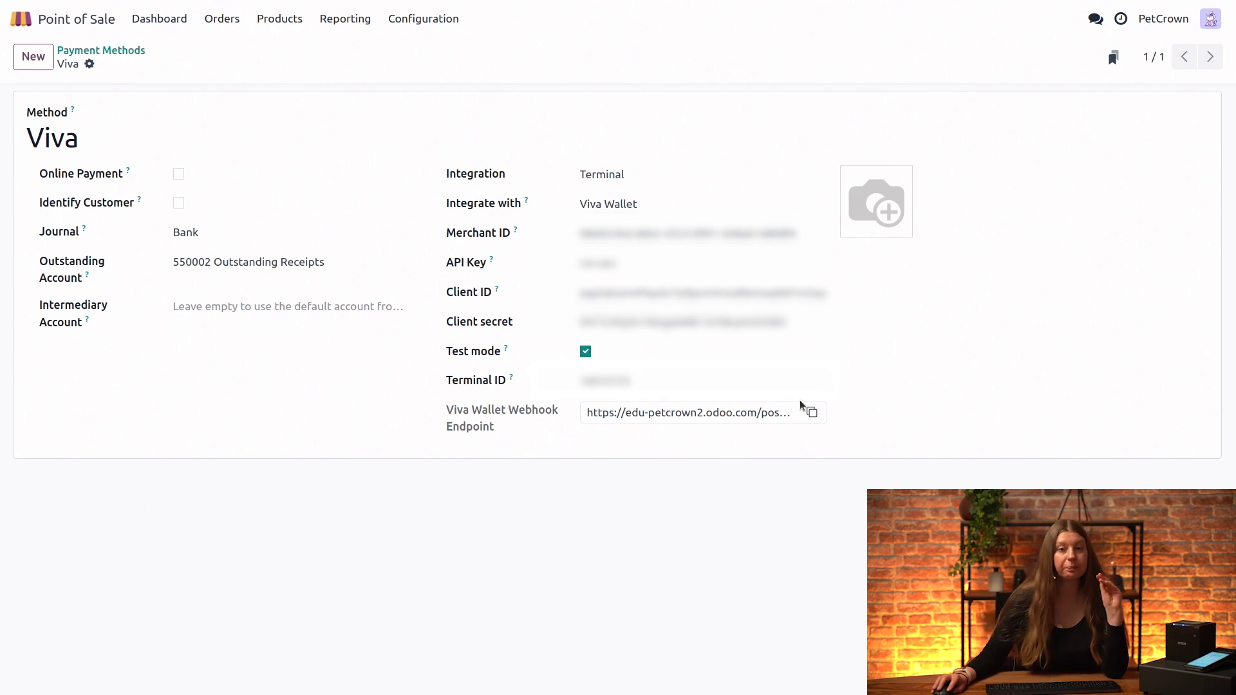
{"action": "left_click", "coordinate": [809, 420]}
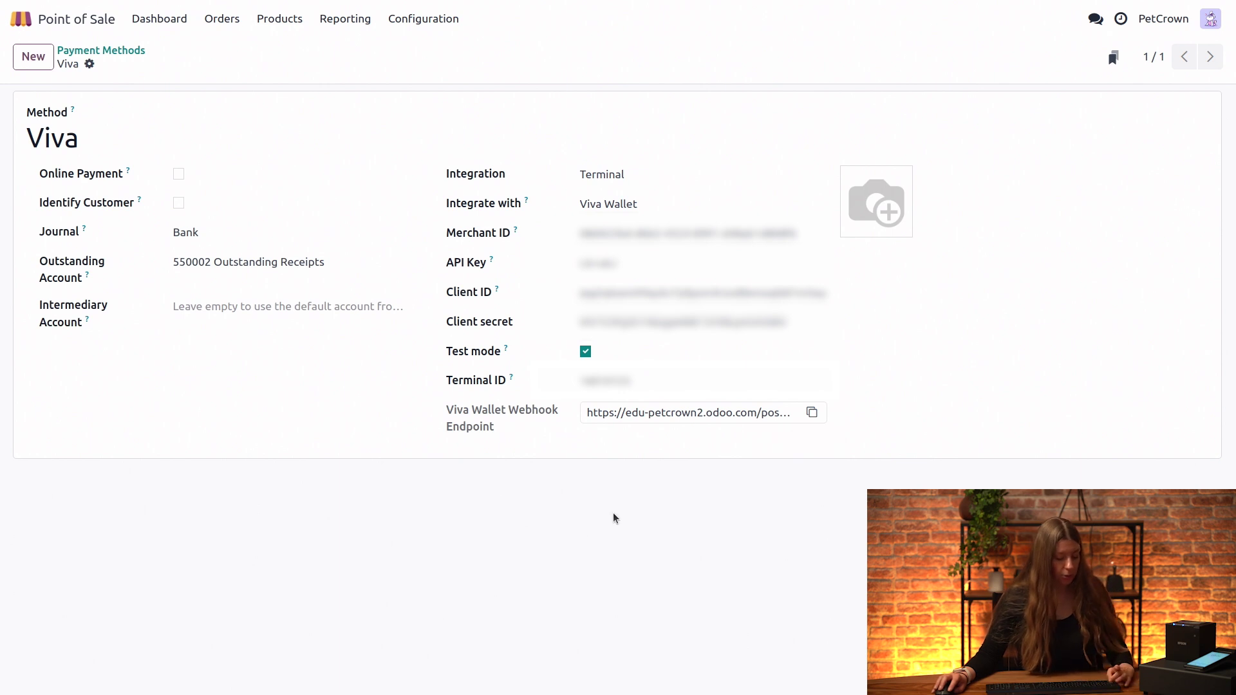
{"action": "key", "text": "ctrl+Tab"}
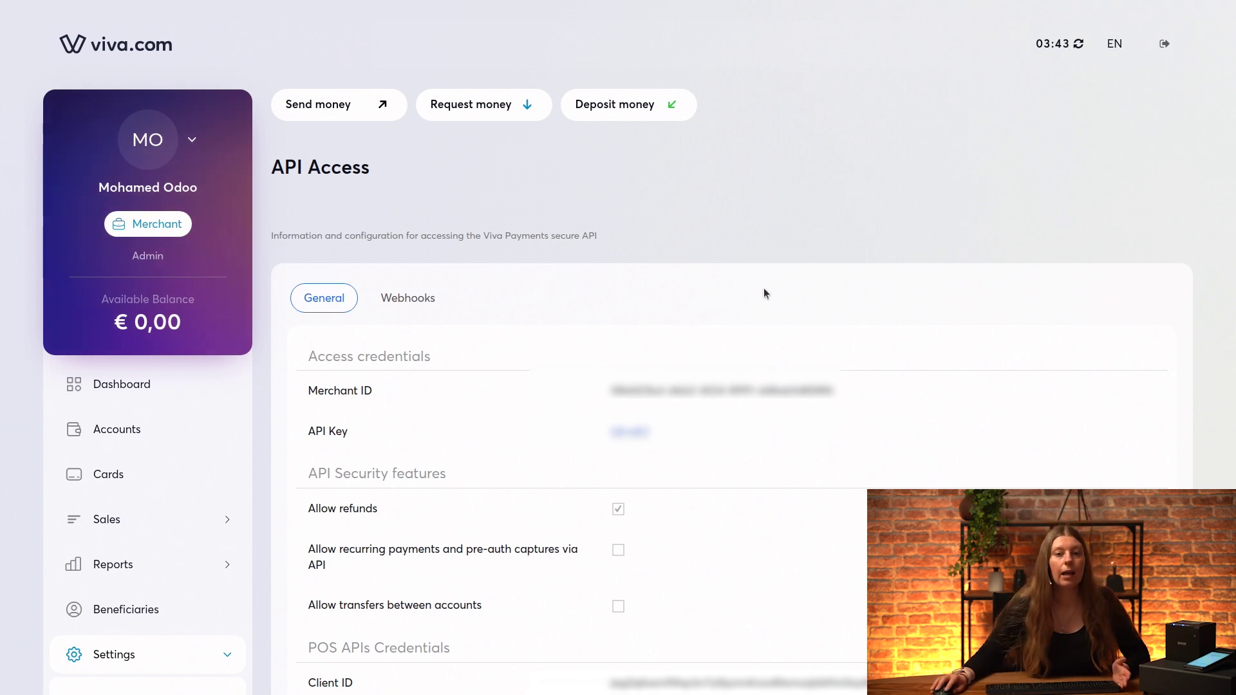
- Show the empty Webhooks section of API Access and start a new webhook
{"action": "left_click", "coordinate": [407, 295]}
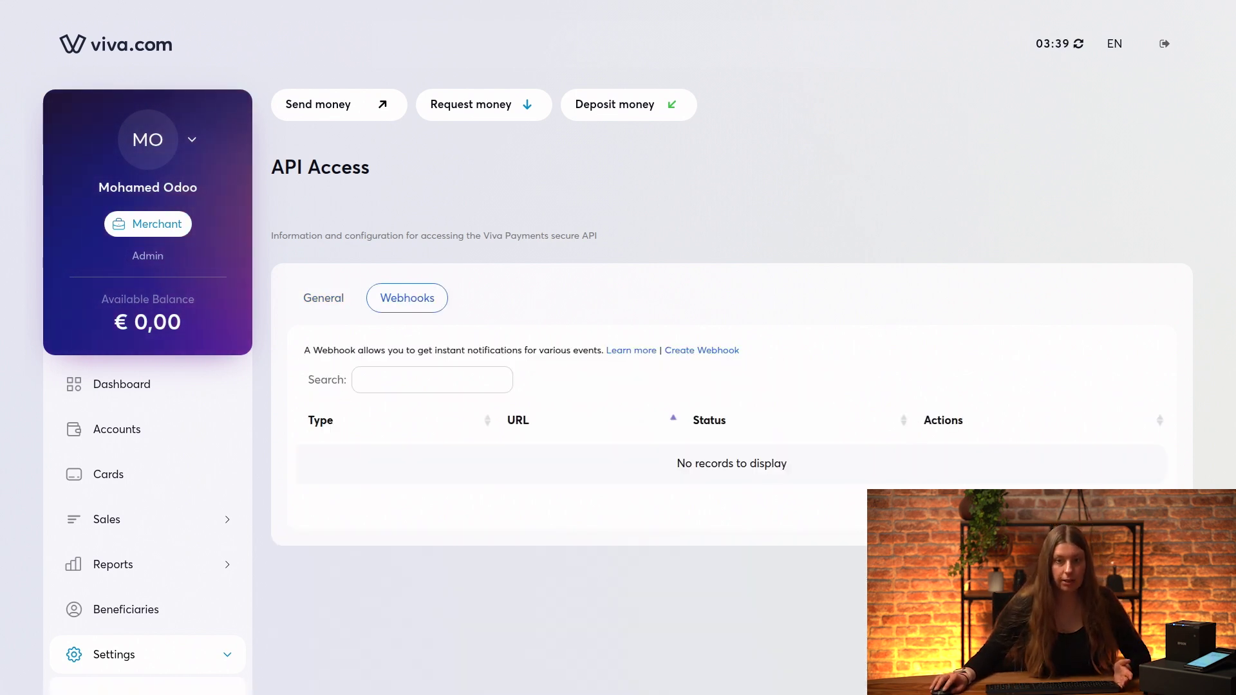
{"action": "left_click", "coordinate": [721, 351]}
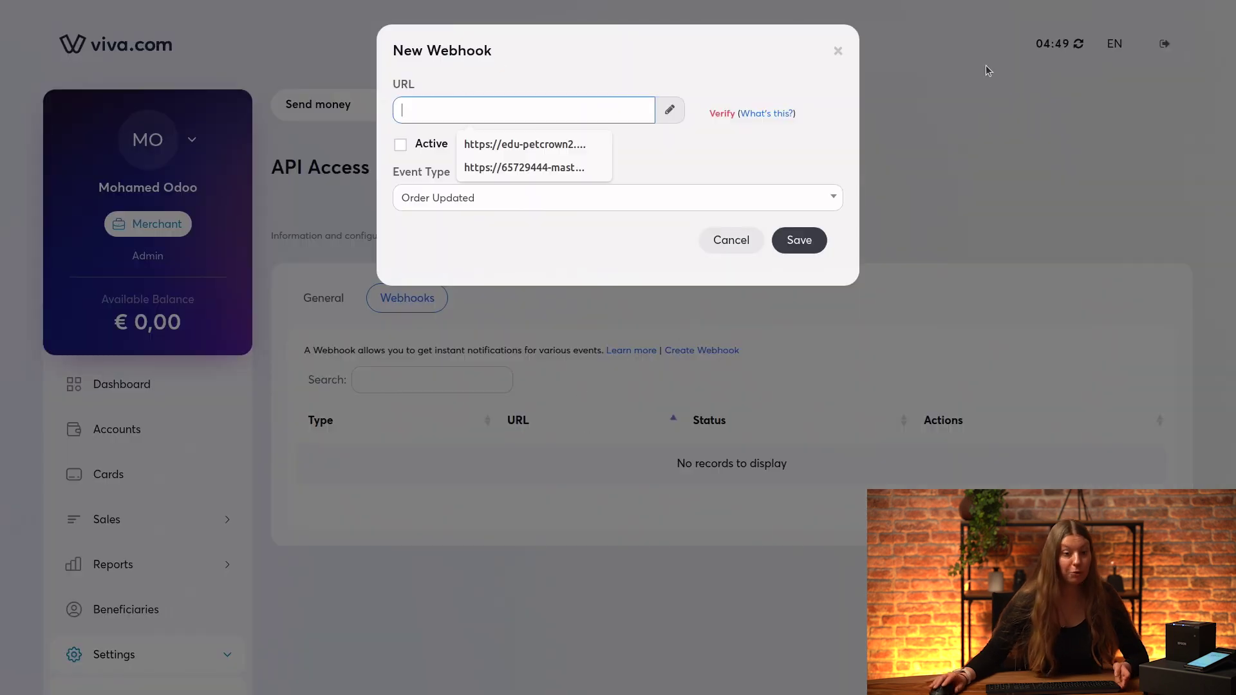
- Paste and verify the Odoo endpoint URL, make it active for Transaction Payment Created, and save
{"action": "key", "text": "ctrl+v"}
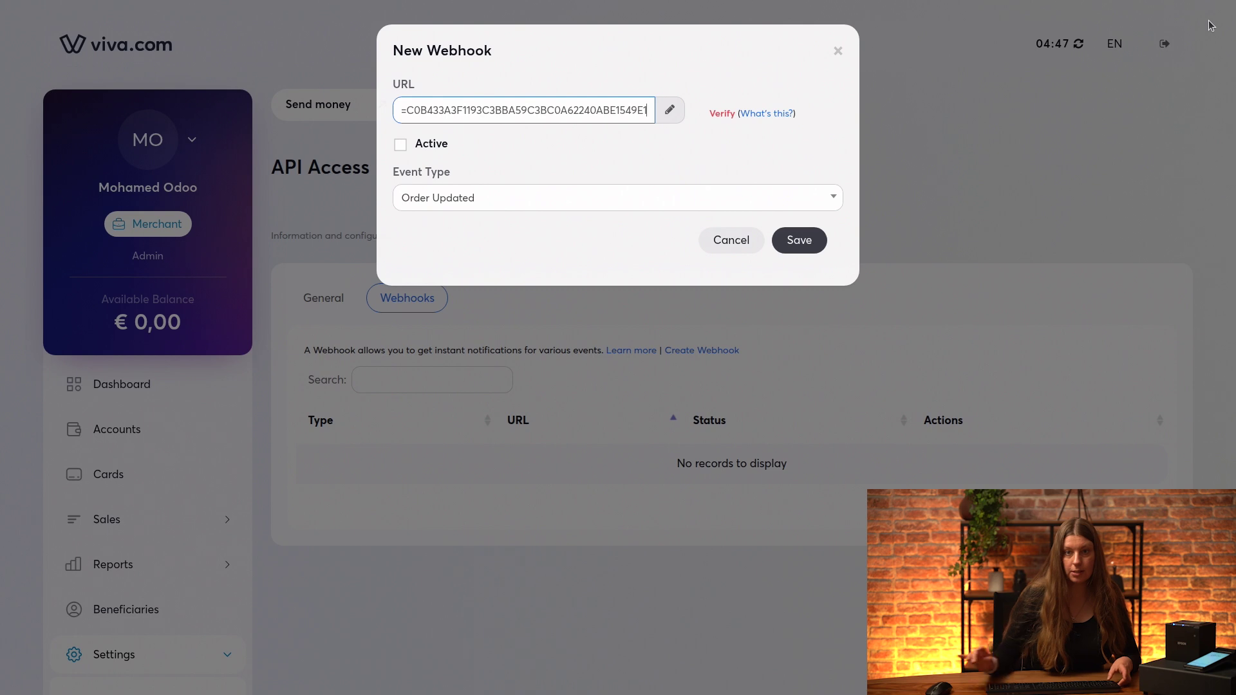
{"action": "left_click", "coordinate": [722, 113]}
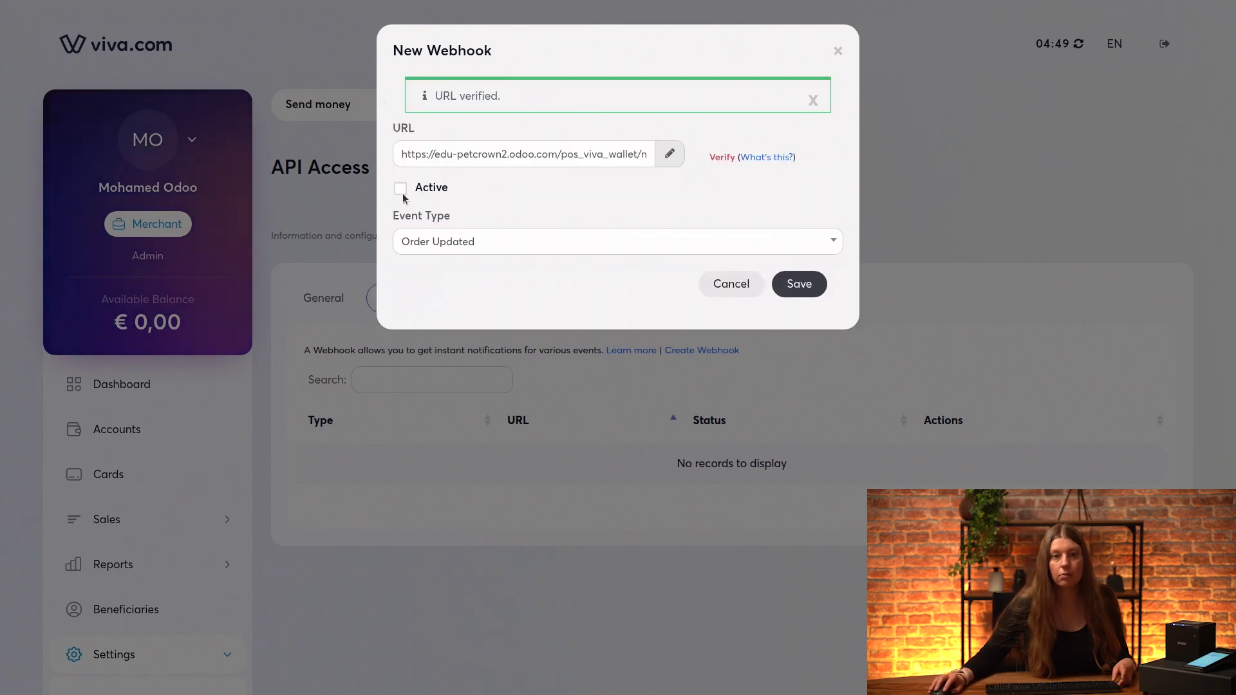
{"action": "left_click", "coordinate": [400, 189]}
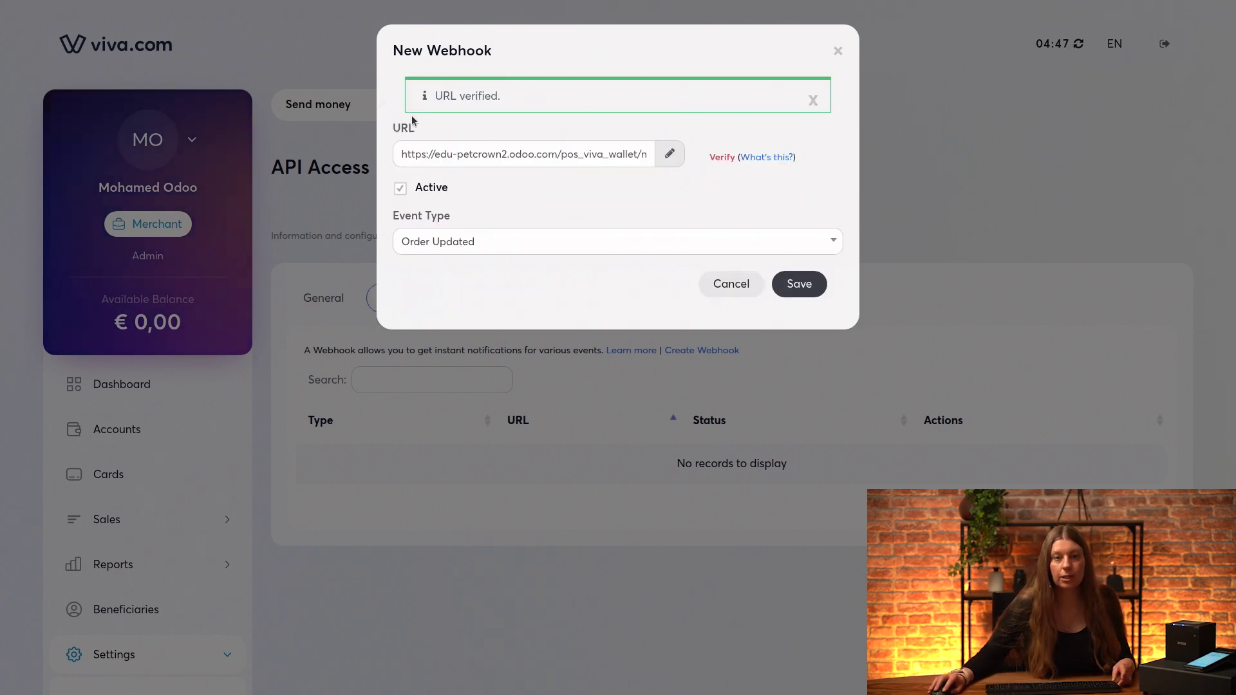
{"action": "left_click", "coordinate": [506, 243]}
{"action": "scroll", "coordinate": [576, 370], "scroll_direction": "down", "scroll_amount": 5}
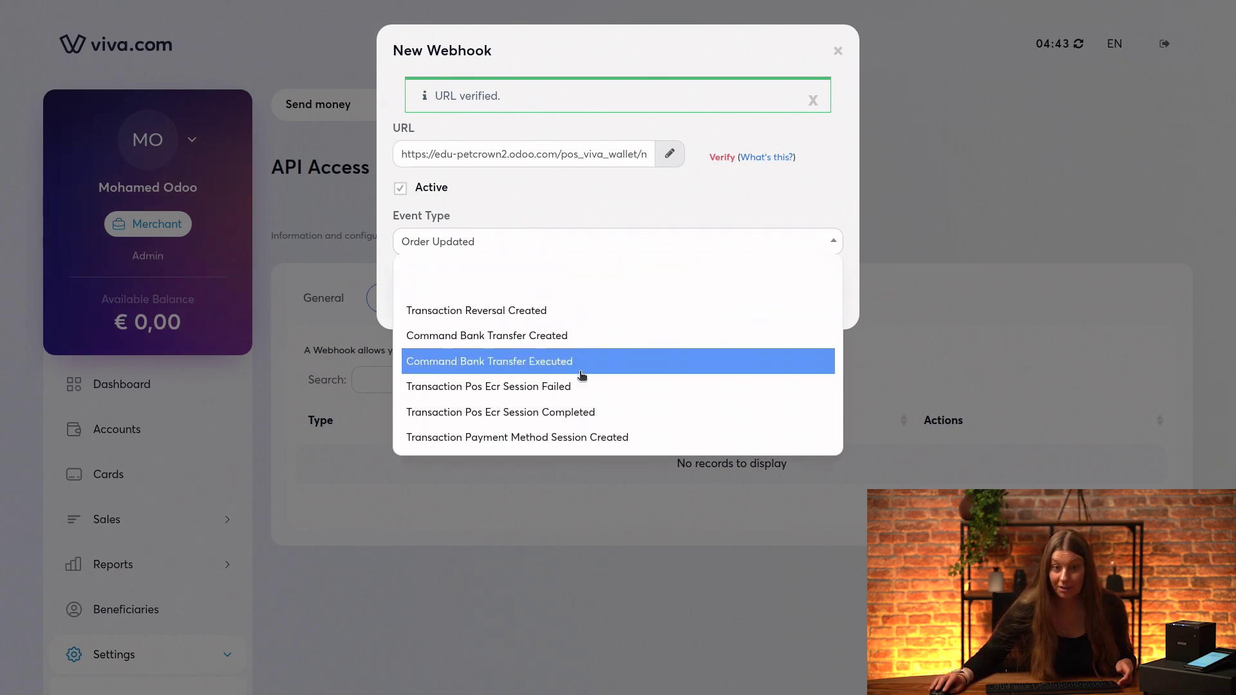
{"action": "scroll", "coordinate": [599, 414], "scroll_direction": "up", "scroll_amount": 2}
{"action": "scroll", "coordinate": [598, 415], "scroll_direction": "up", "scroll_amount": 2}
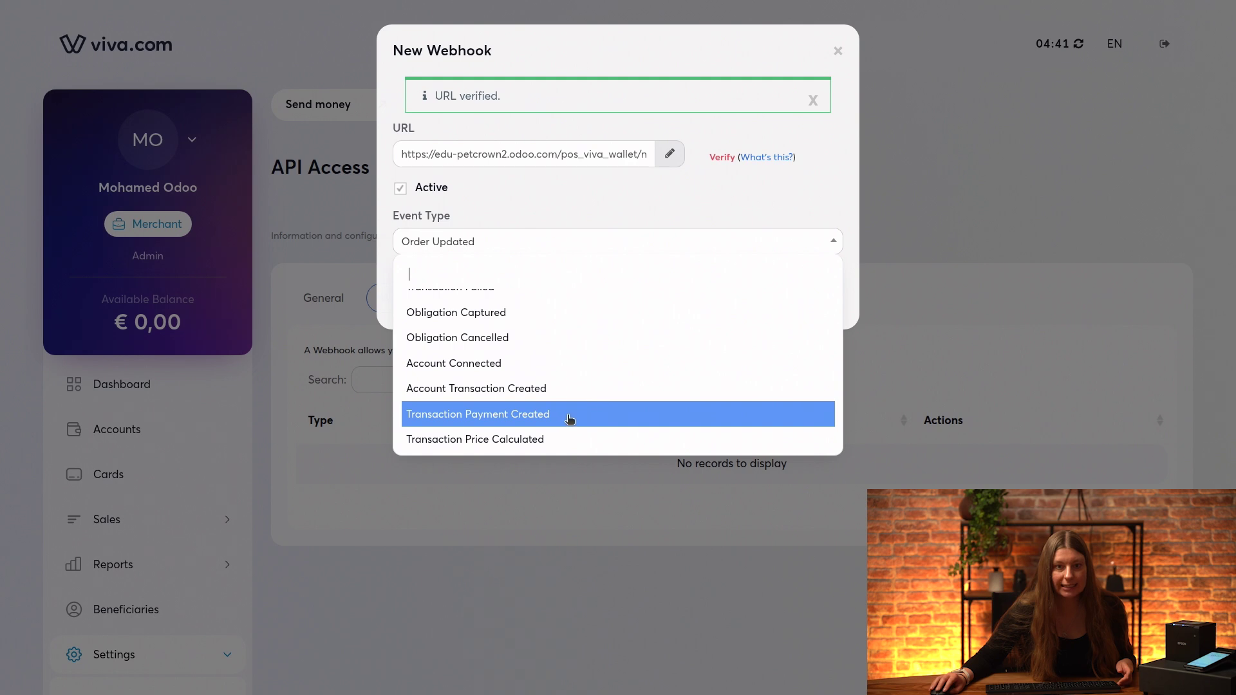
{"action": "left_click", "coordinate": [524, 421]}
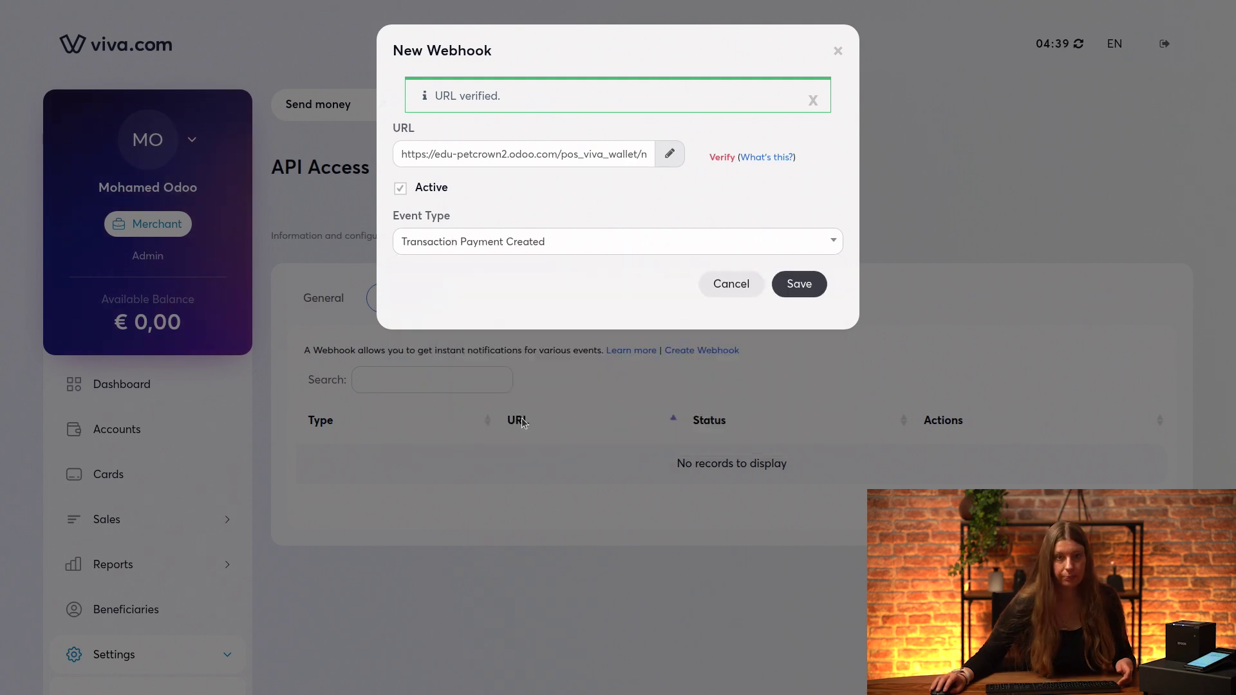
{"action": "left_click", "coordinate": [789, 290]}
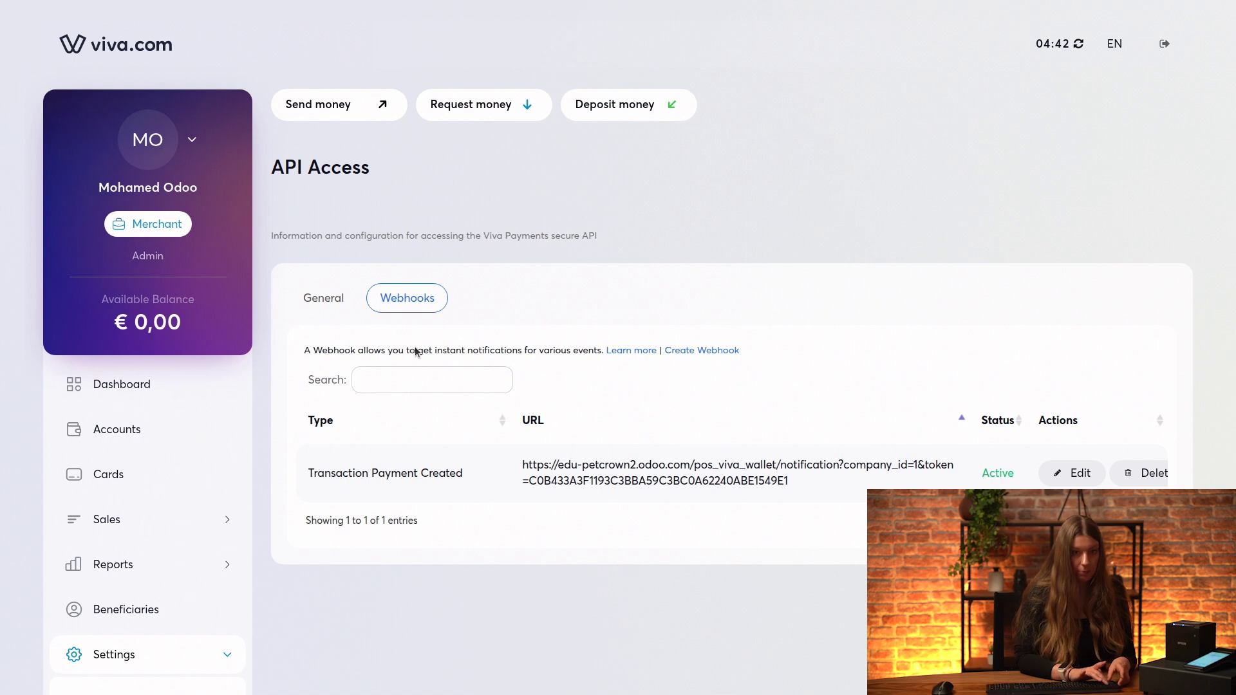
{"action": "key", "text": "ctrl+Tab"}
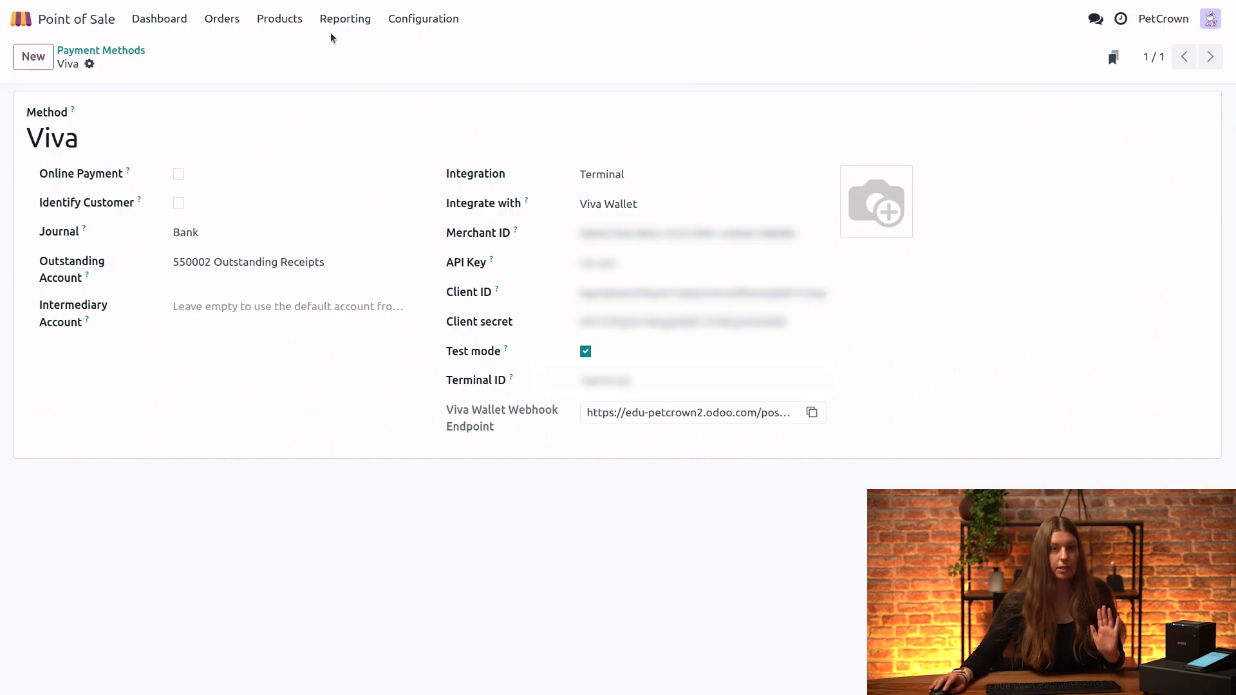
{"action": "left_click", "coordinate": [430, 18]}
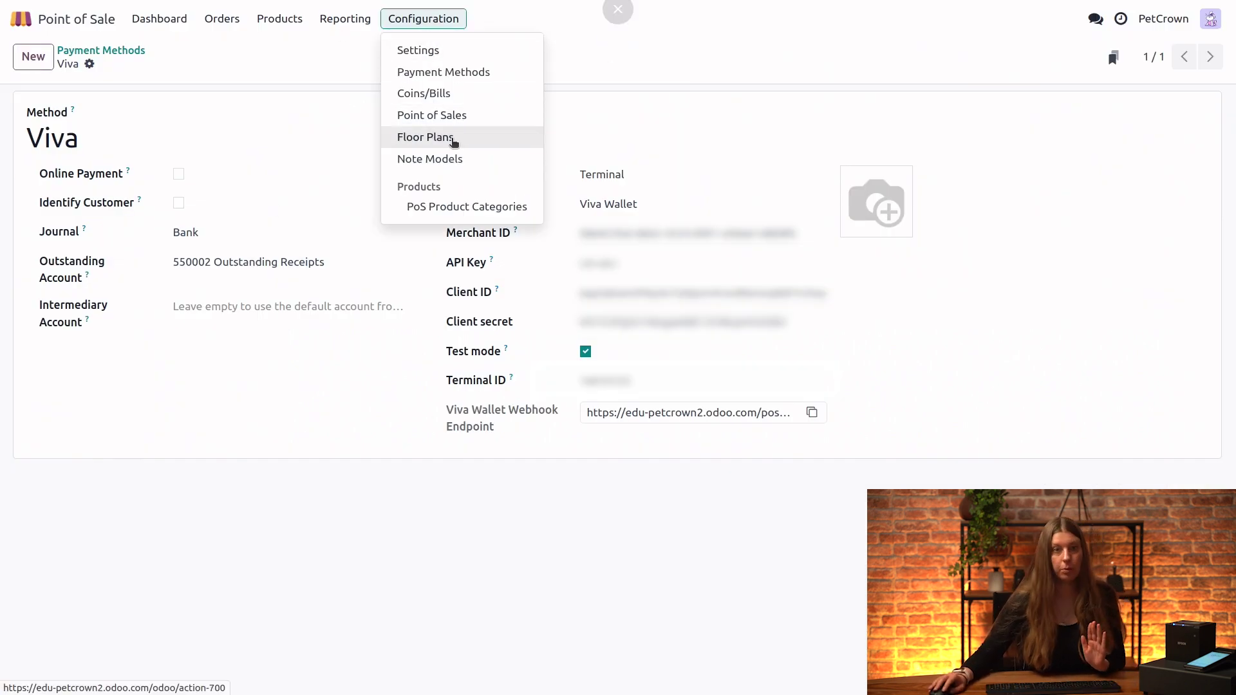
- Add Viva to Bone Appétit's payment methods beside Card and Cash Bone Appétit, and save
{"action": "left_click", "coordinate": [434, 54]}
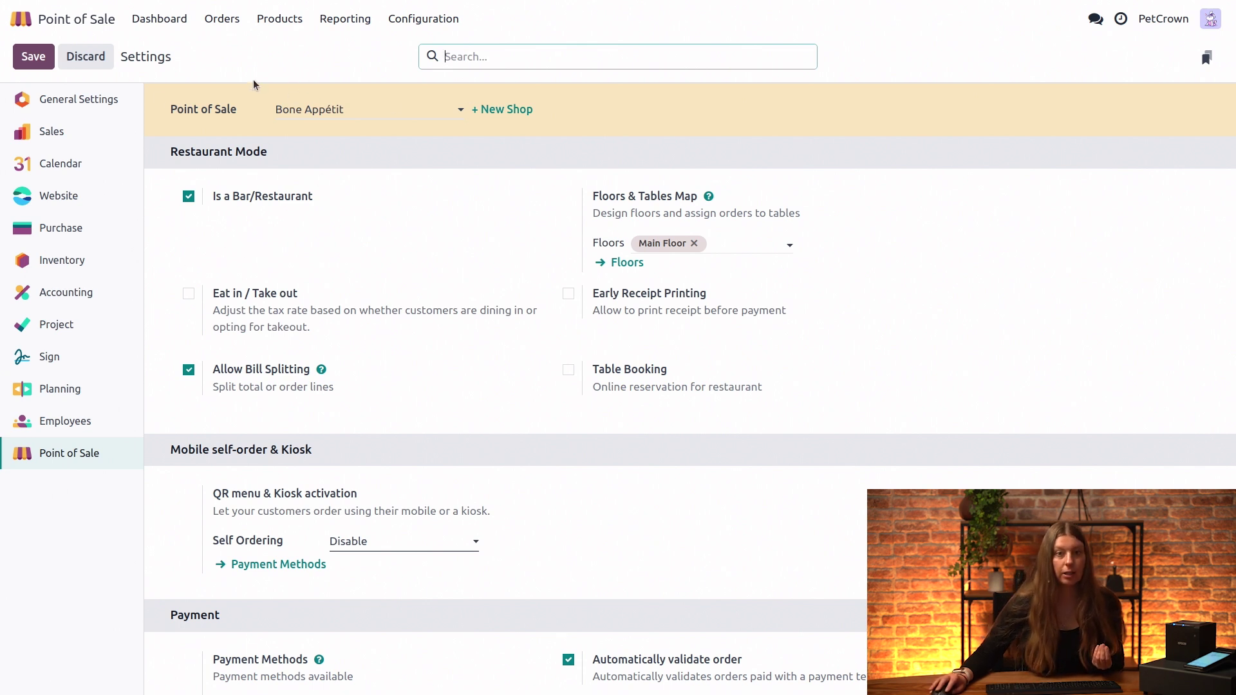
{"action": "scroll", "coordinate": [368, 176], "scroll_direction": "down", "scroll_amount": 7}
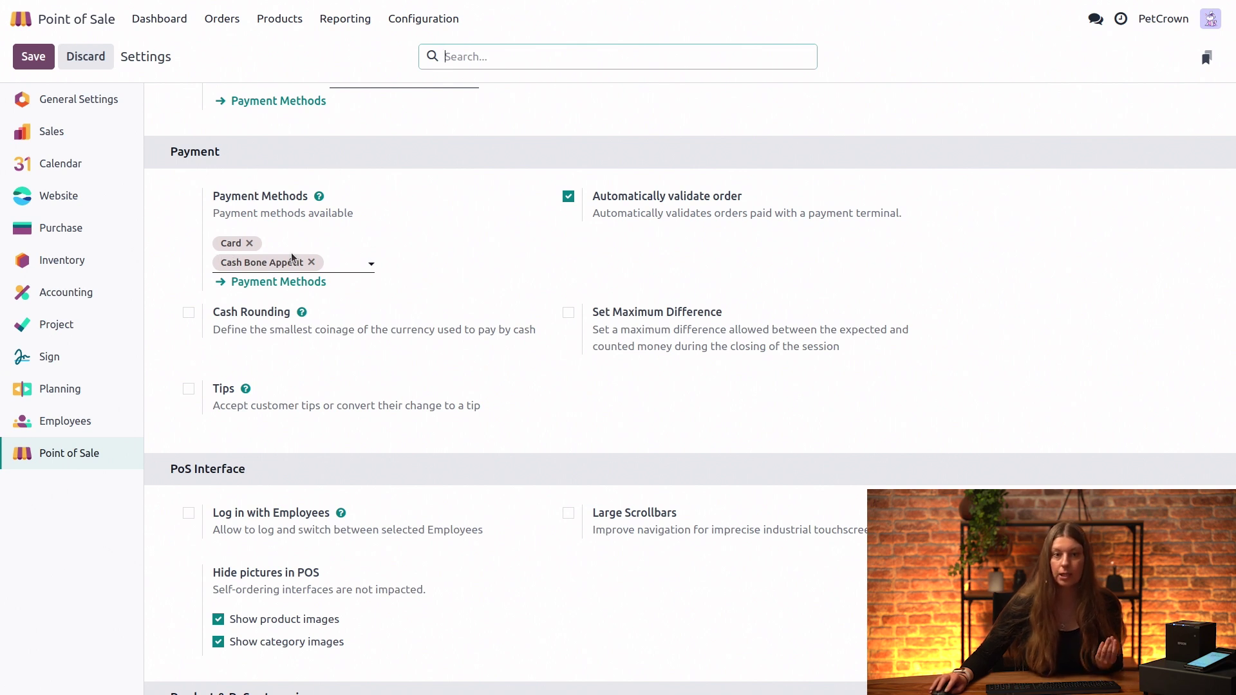
{"action": "left_click", "coordinate": [337, 258]}
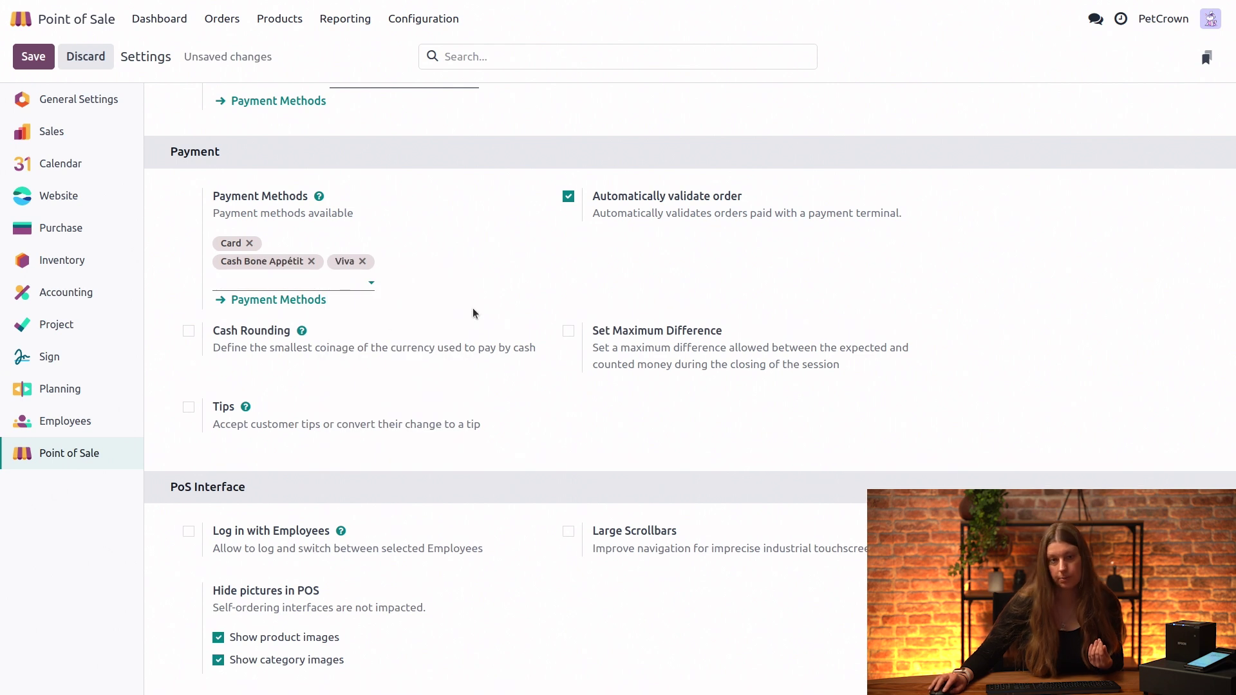
{"action": "left_click", "coordinate": [32, 63]}
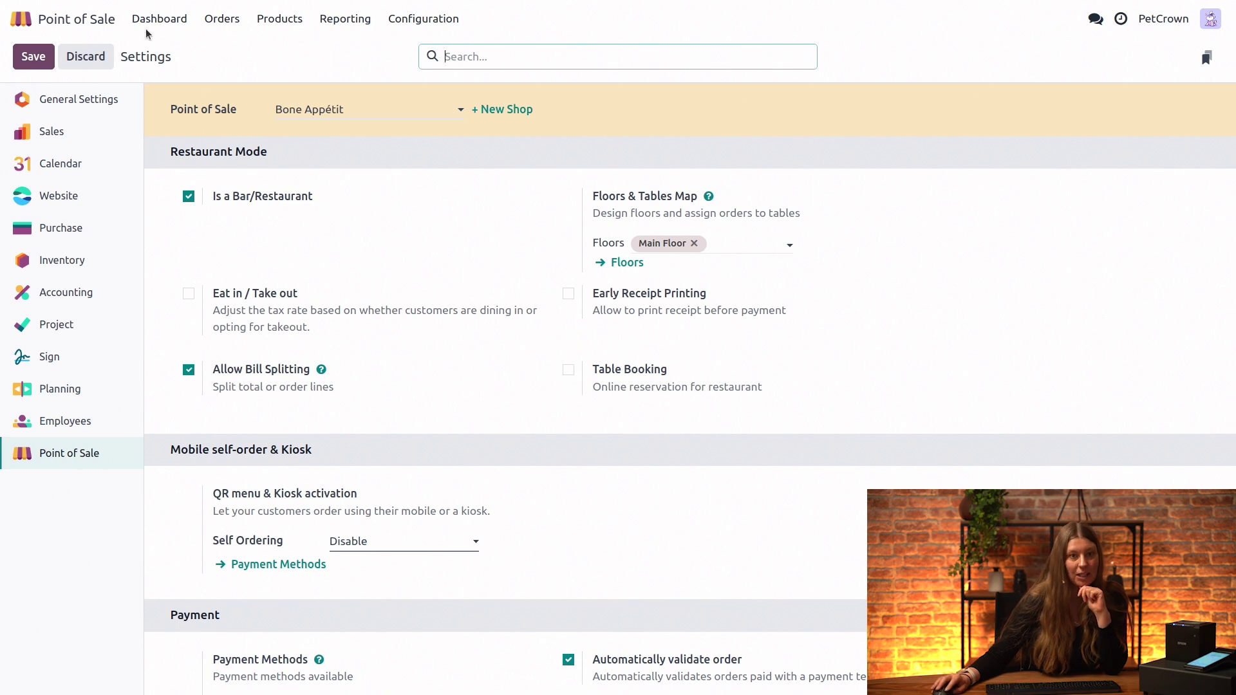
{"action": "left_click", "coordinate": [160, 21]}
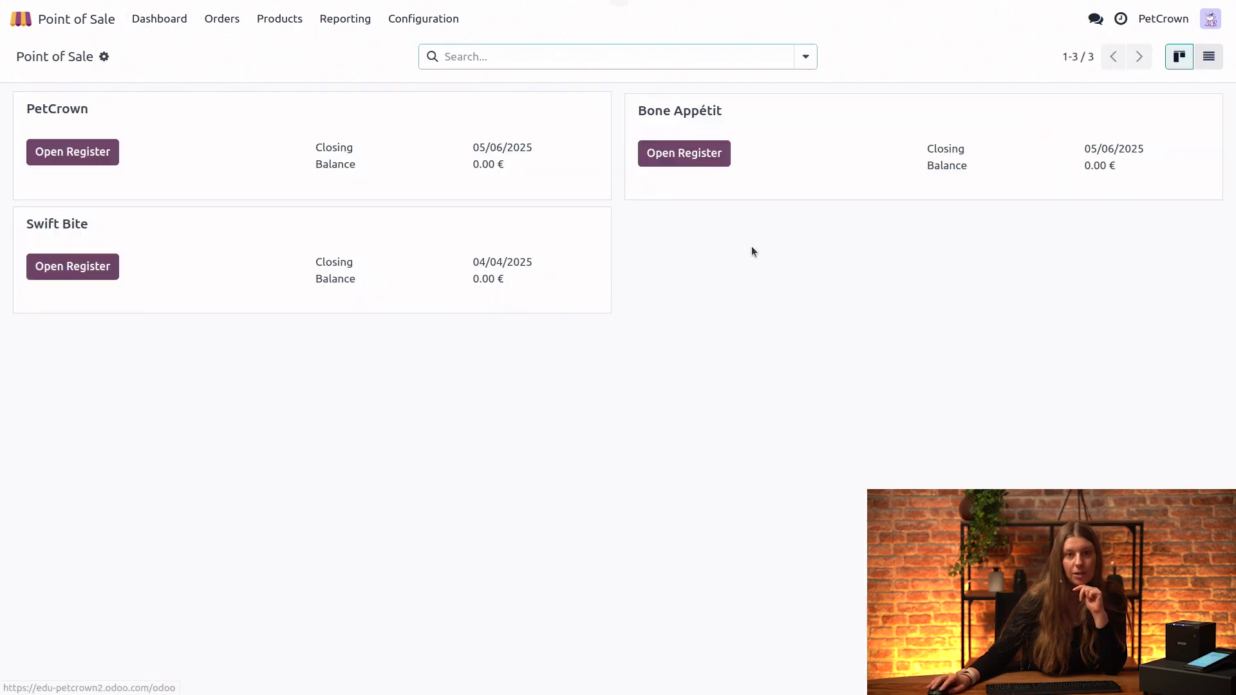
- Open the Bone Appétit register and order a Burger, Barkcakes and Paws cream for table 2
{"action": "left_click", "coordinate": [690, 153]}
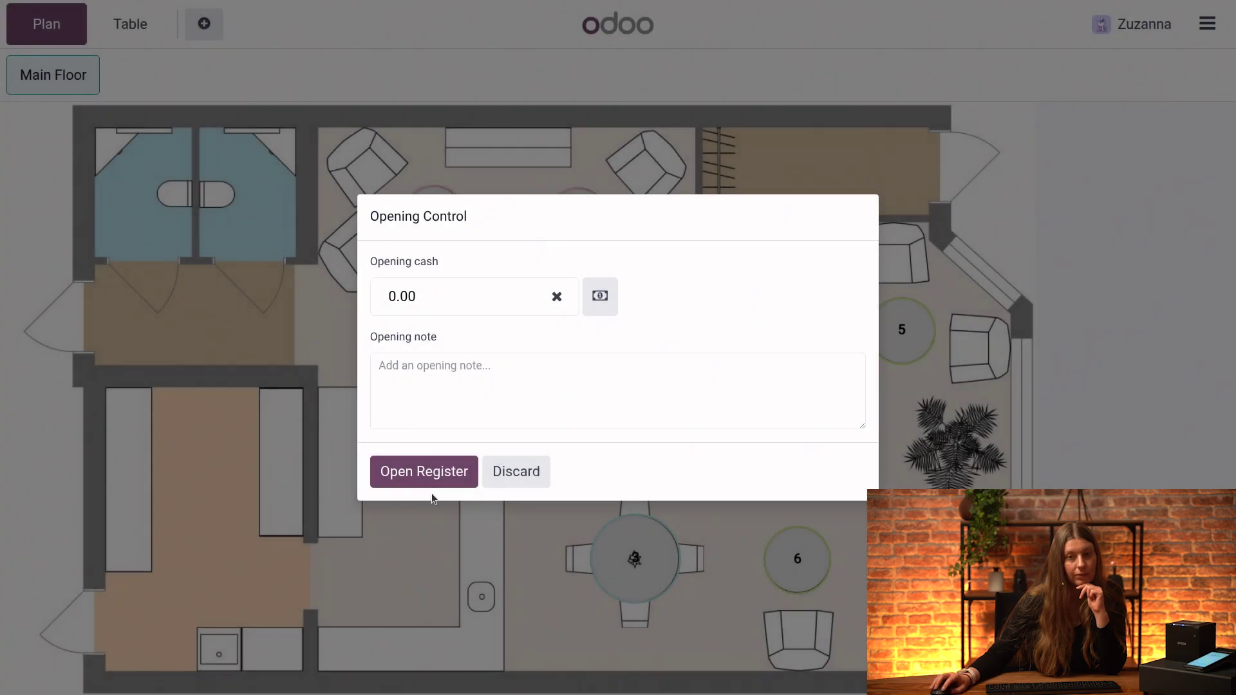
{"action": "left_click", "coordinate": [432, 475]}
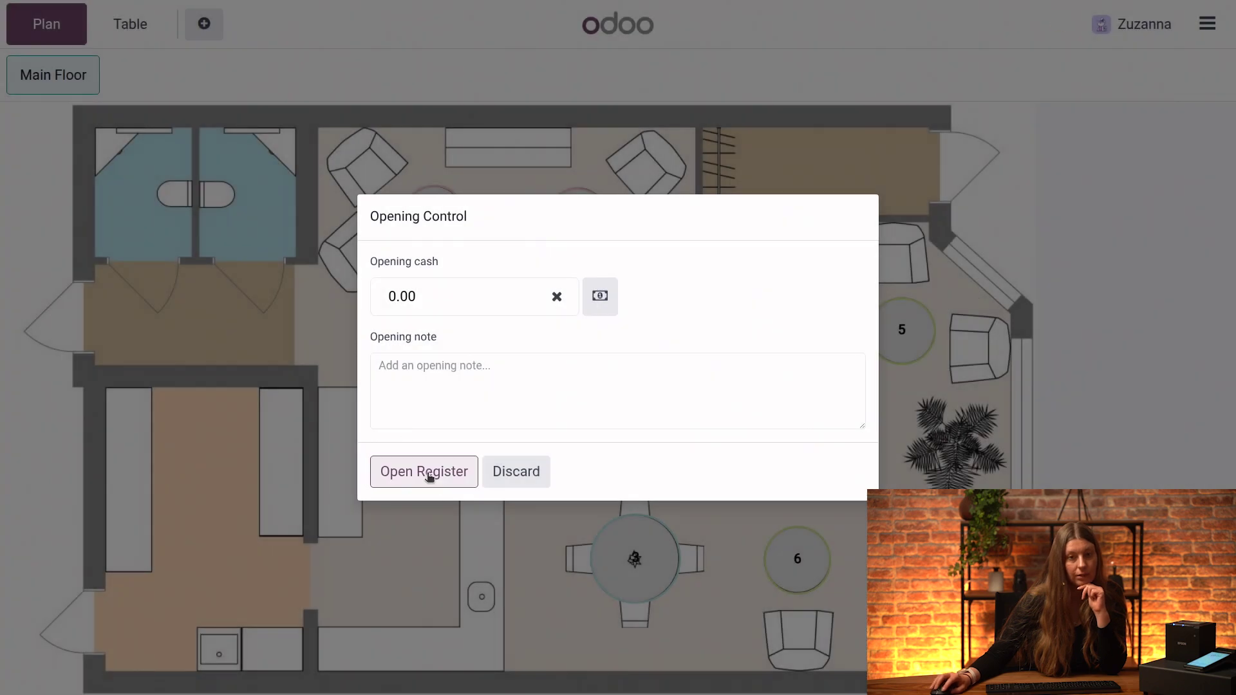
{"action": "left_click", "coordinate": [573, 230]}
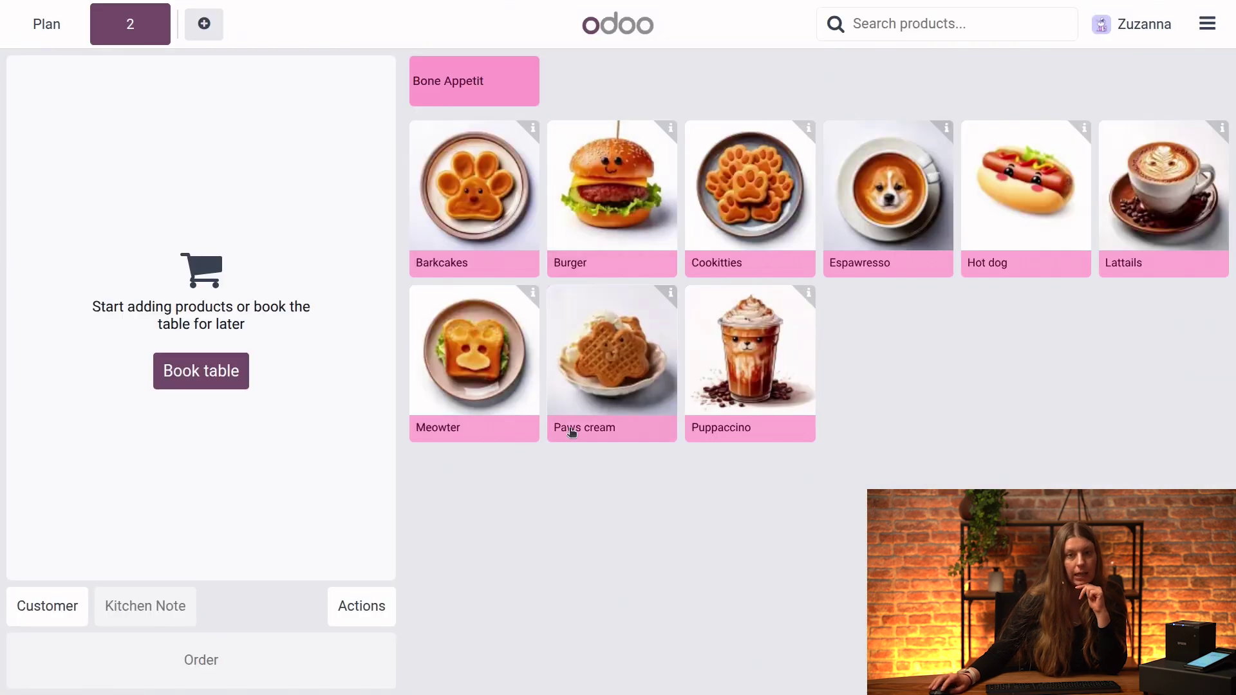
{"action": "left_click", "coordinate": [619, 202]}
{"action": "left_click", "coordinate": [496, 204]}
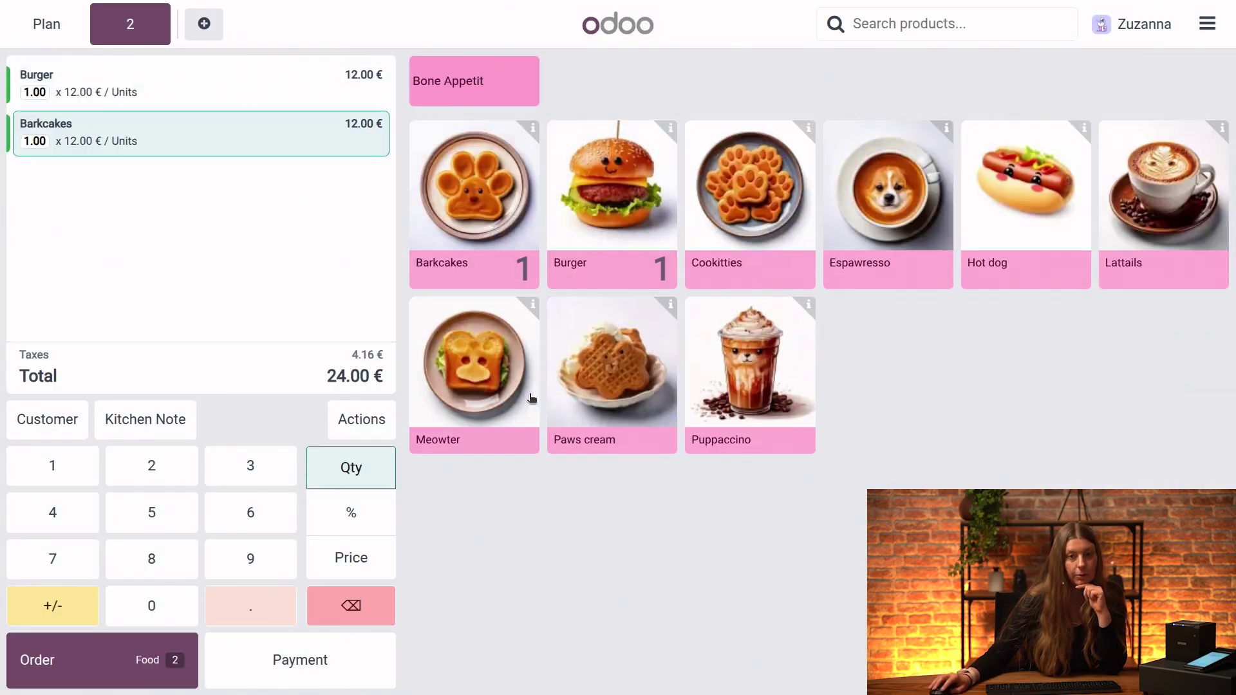
{"action": "left_click", "coordinate": [599, 360]}
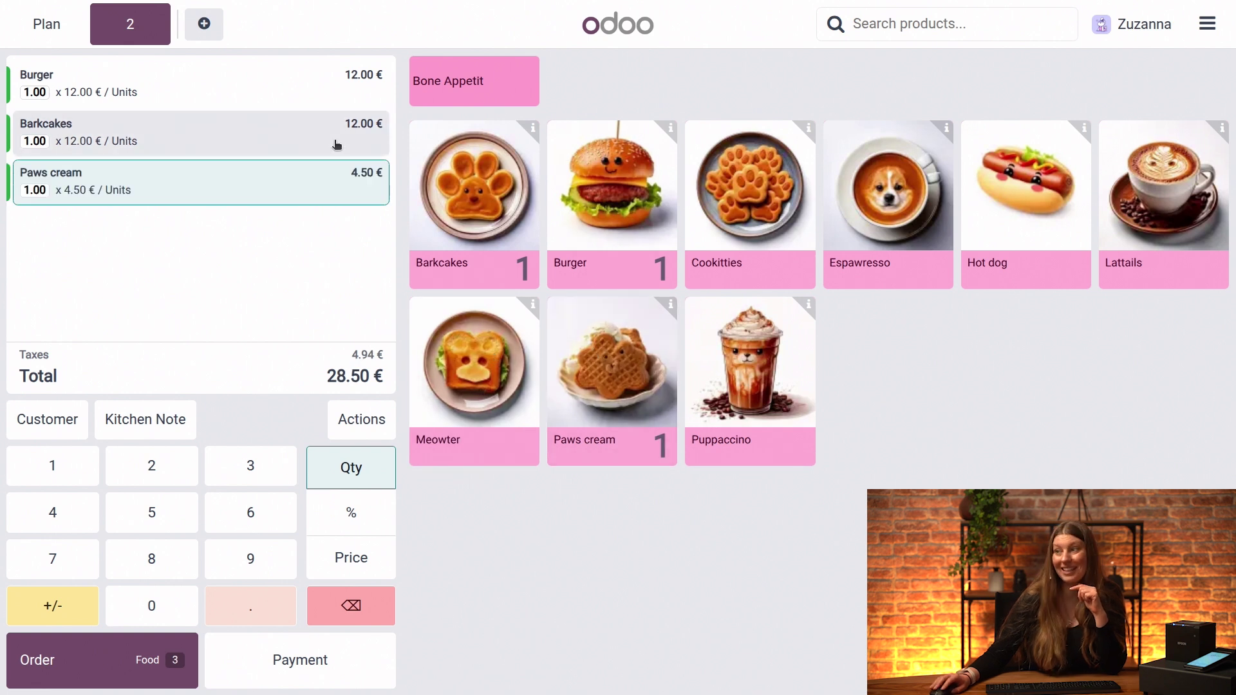
- Send the order and pay the 28.50 € total with the Viva terminal
{"action": "left_click", "coordinate": [143, 660]}
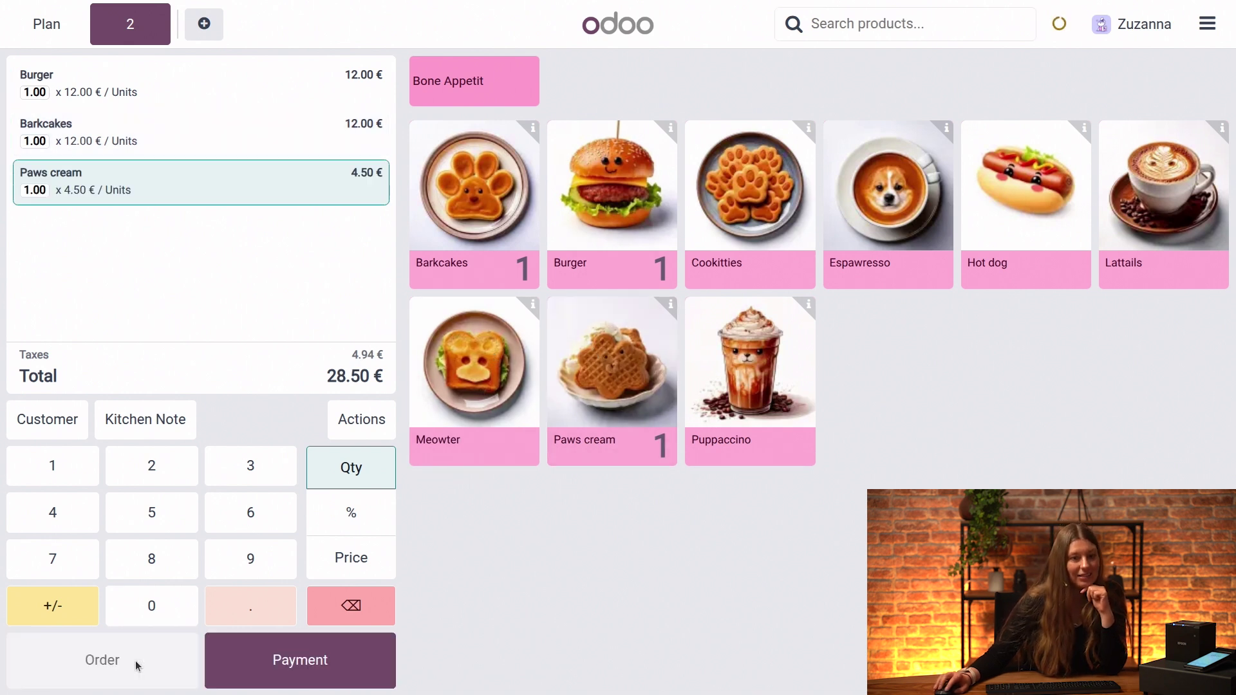
{"action": "left_click", "coordinate": [294, 663]}
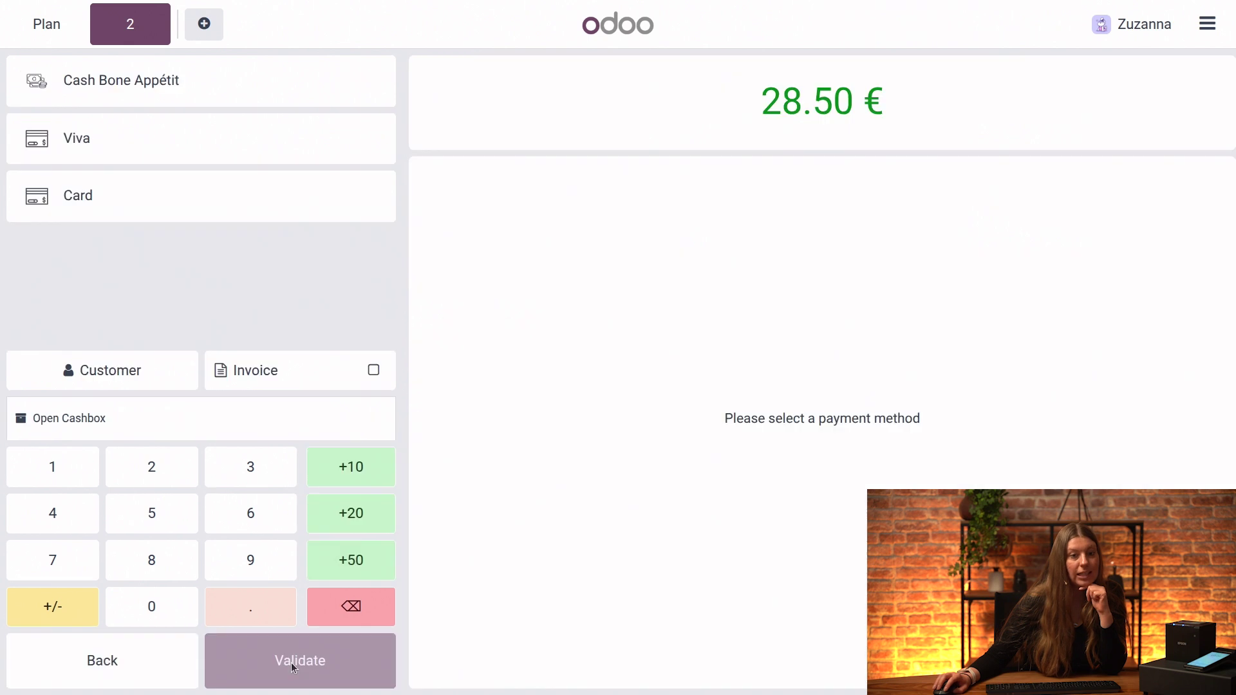
{"action": "left_click", "coordinate": [105, 136]}
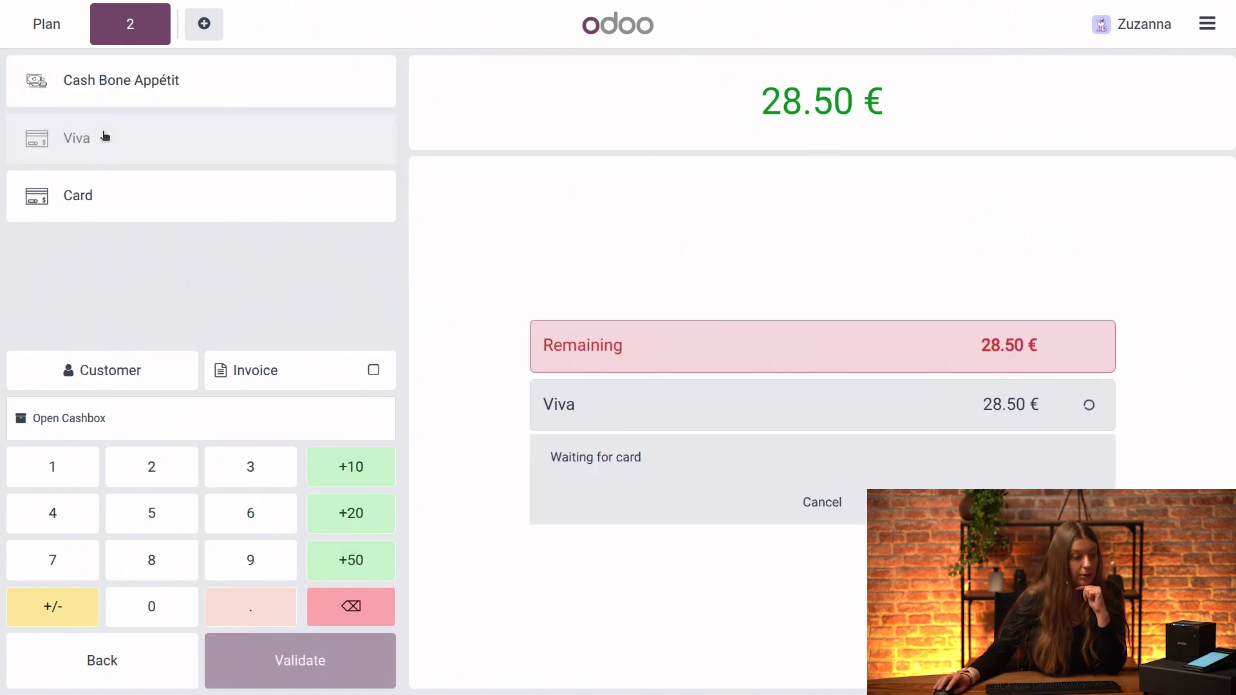